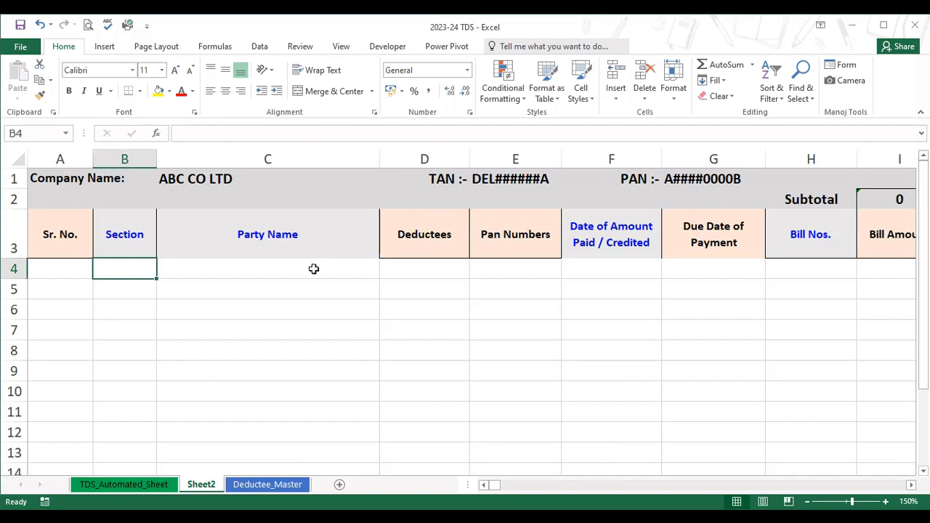
pyautogui.click(129, 288)
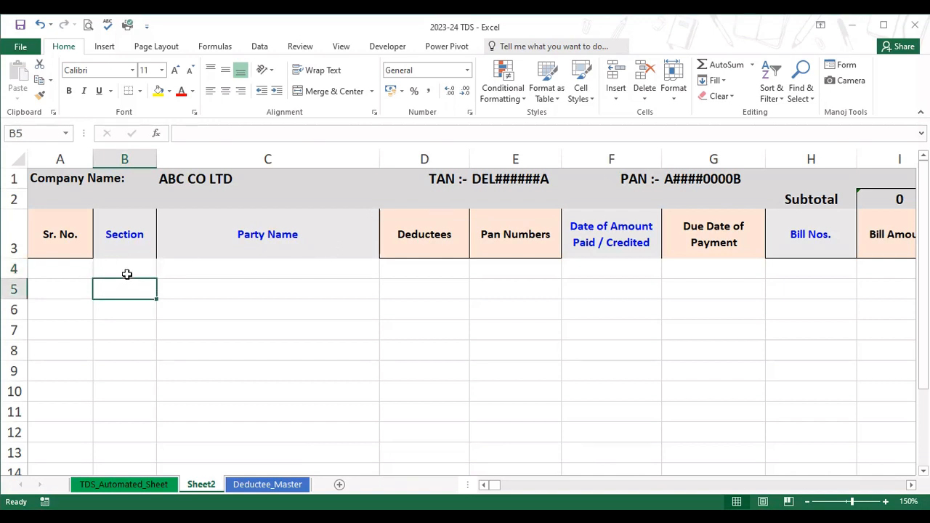
pyautogui.click(127, 274)
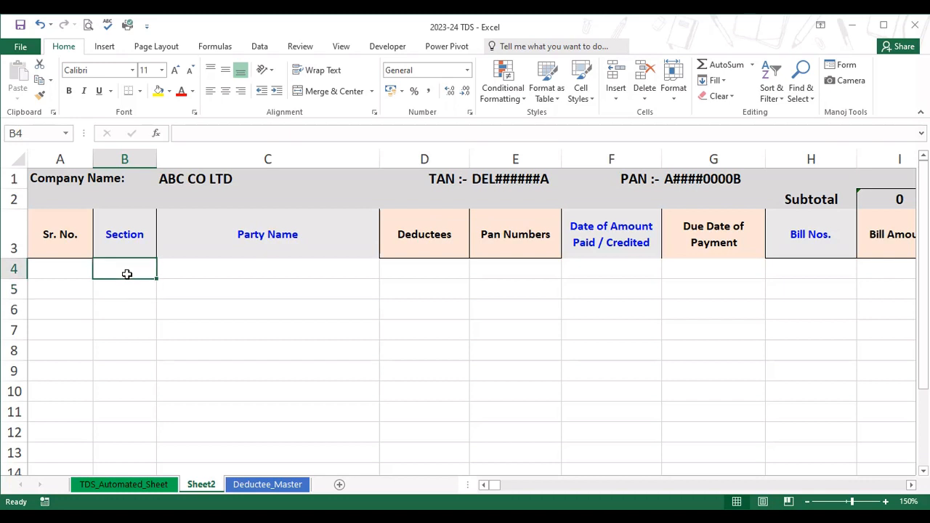
pyautogui.click(119, 285)
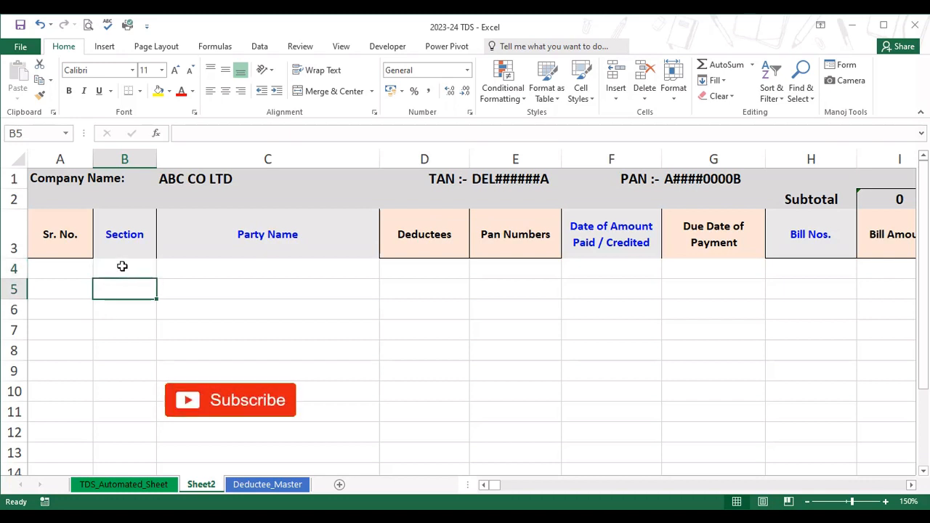
pyautogui.click(122, 266)
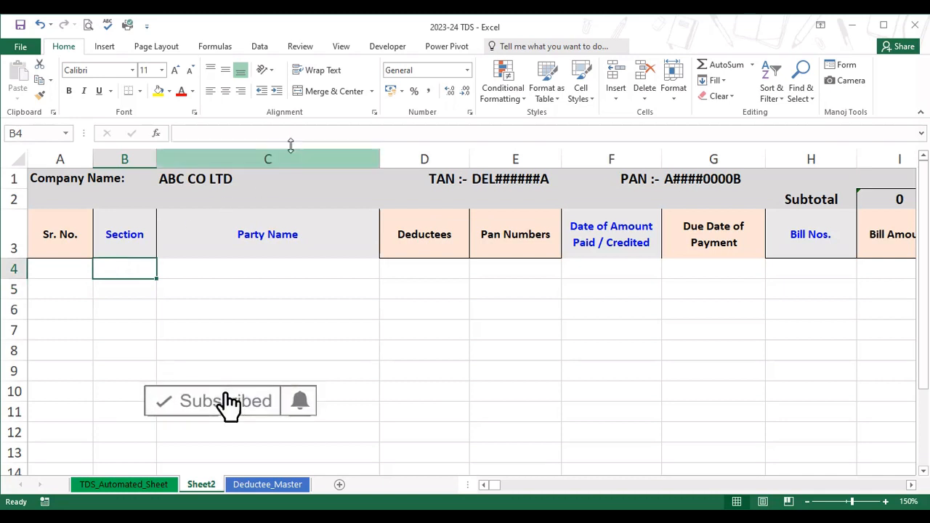
pyautogui.click(263, 48)
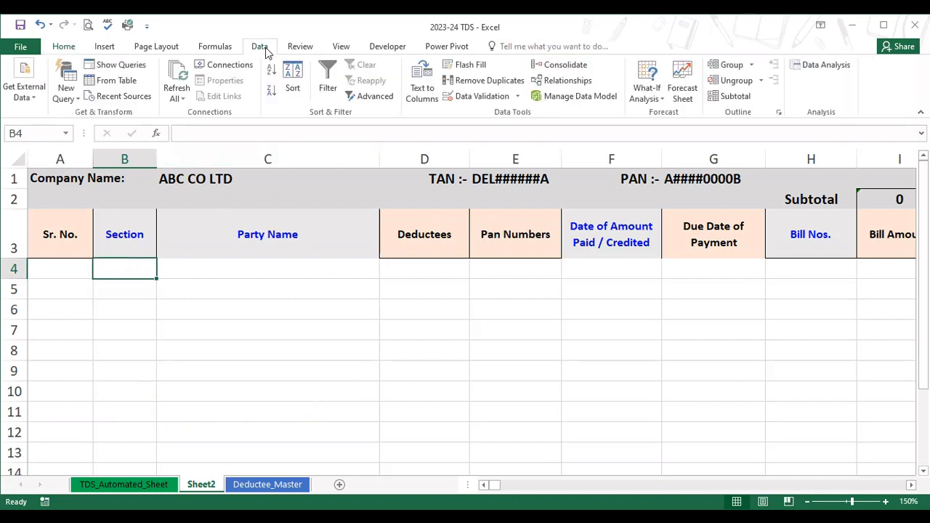
pyautogui.click(482, 95)
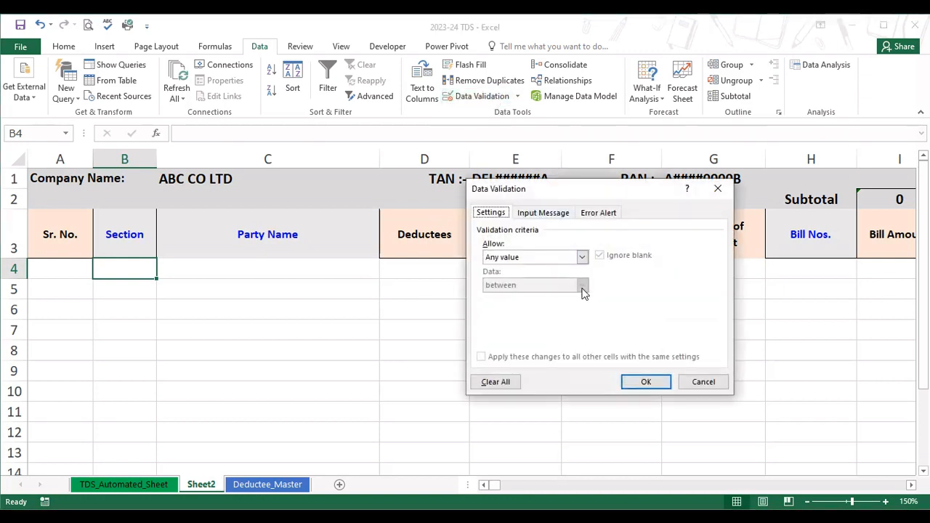
pyautogui.click(582, 258)
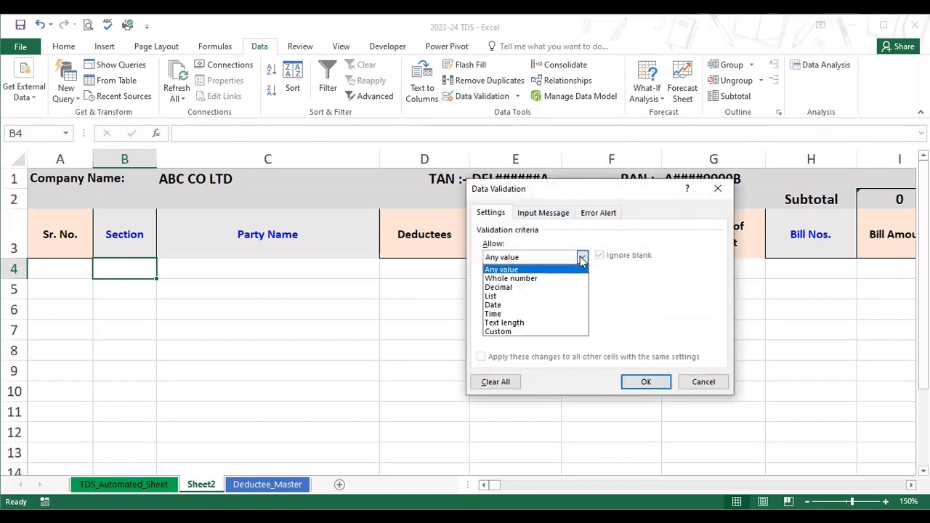
pyautogui.click(555, 297)
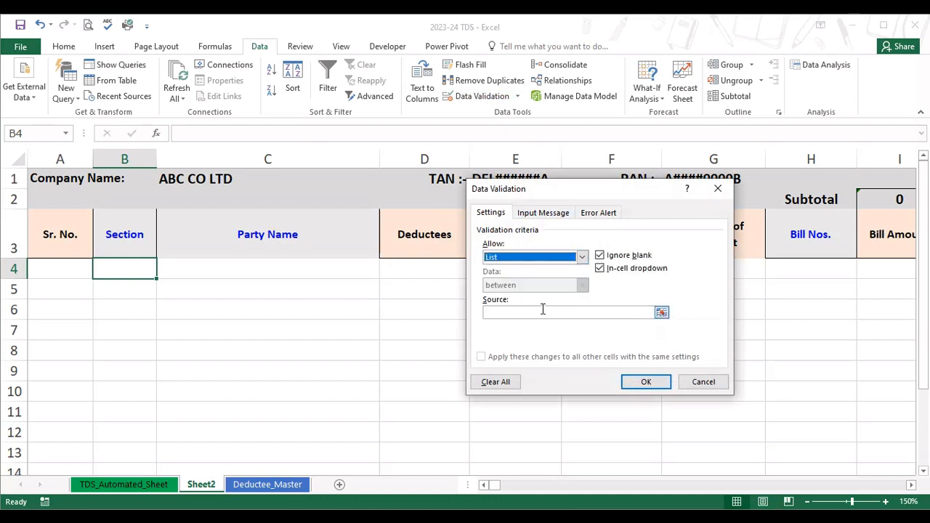
pyautogui.click(541, 312)
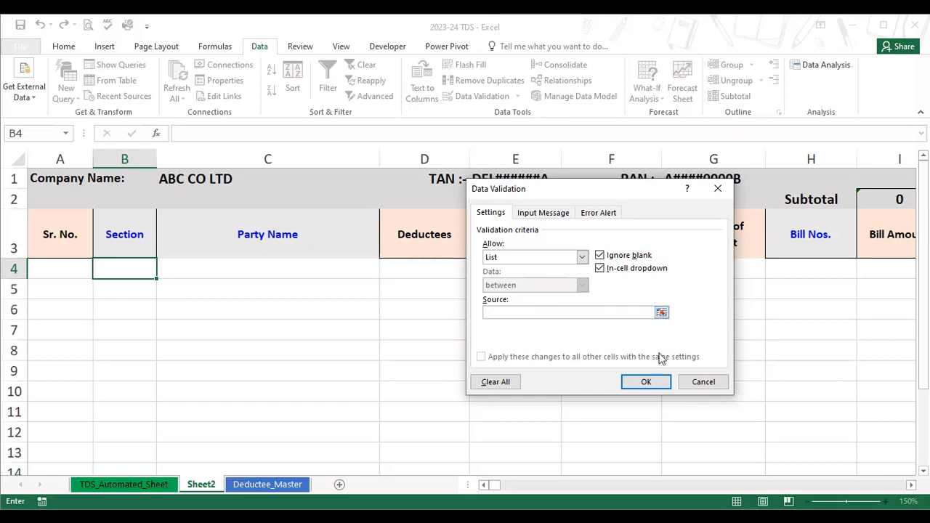
pyautogui.click(702, 382)
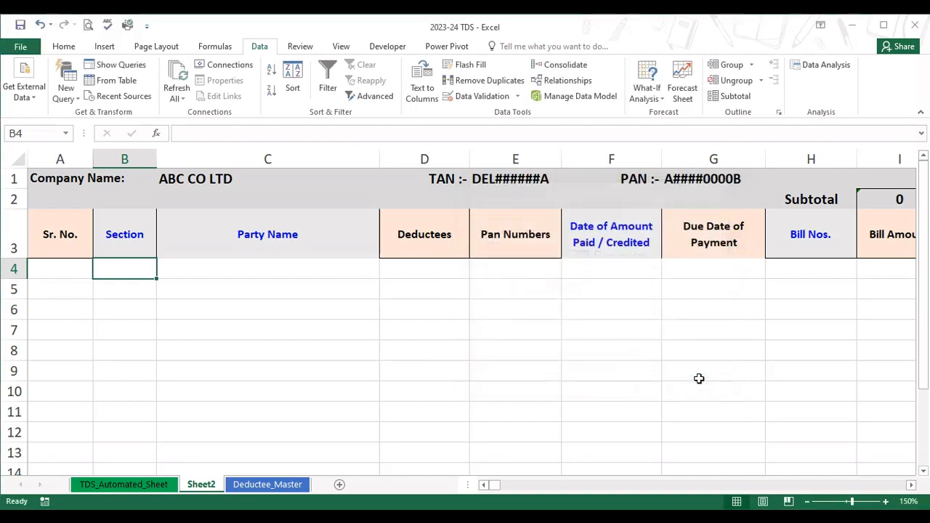
# Step: On the Deductee_Master sheet, define the range name Section for all the section codes from G4 down
pyautogui.click(268, 486)
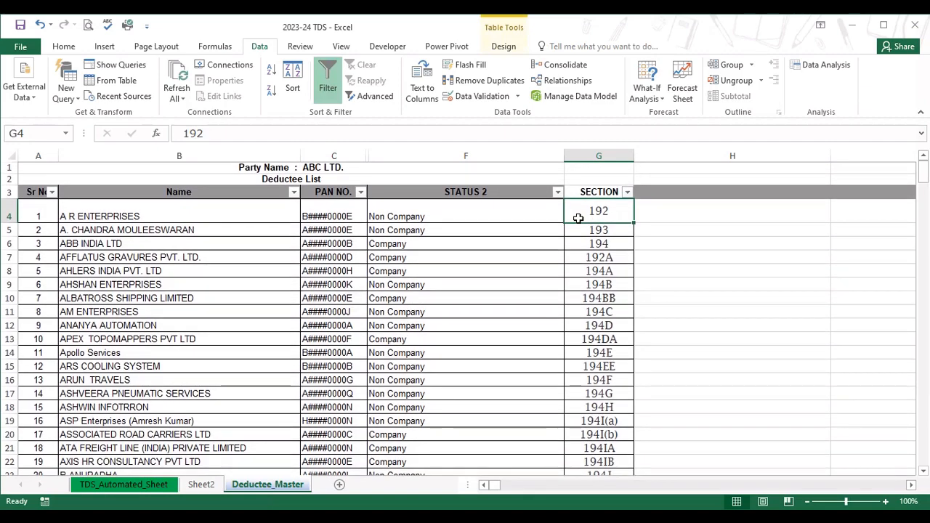
pyautogui.hotkey('ctrl', 'shift', 'Down')
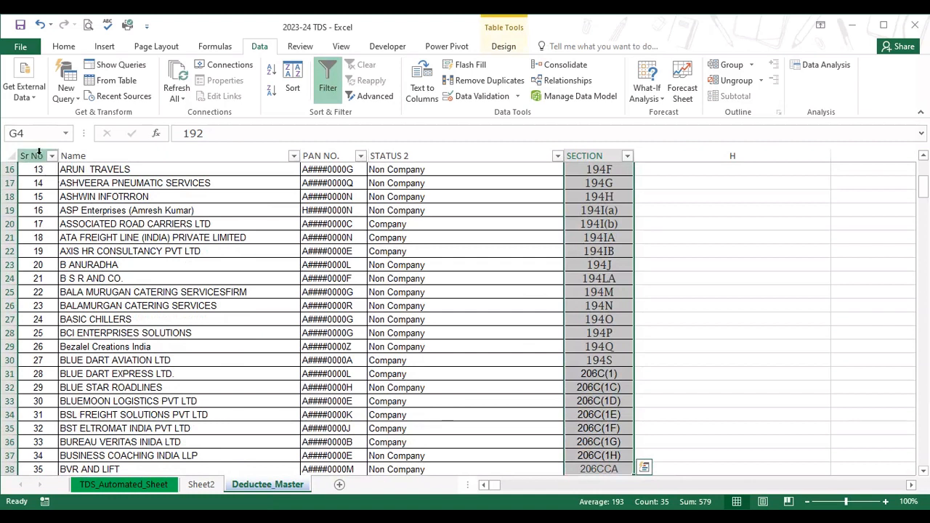
pyautogui.click(36, 135)
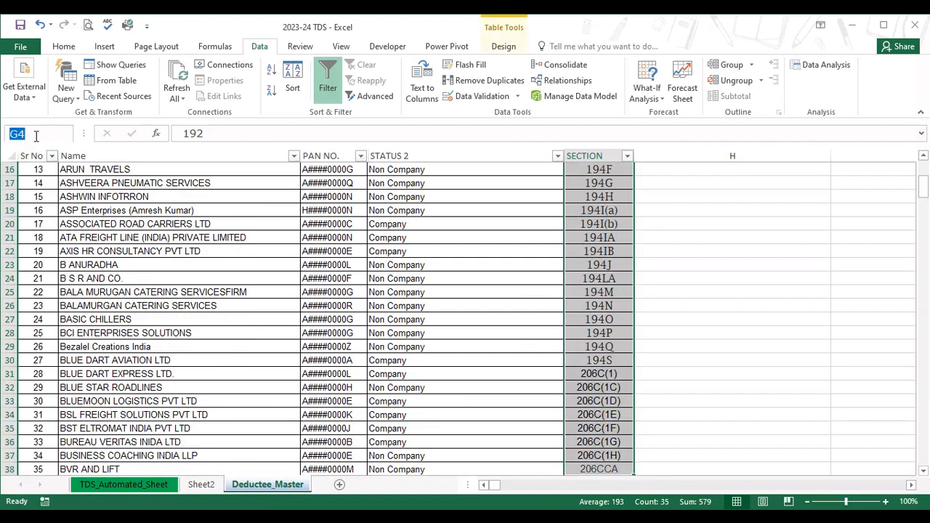
pyautogui.write('Section')
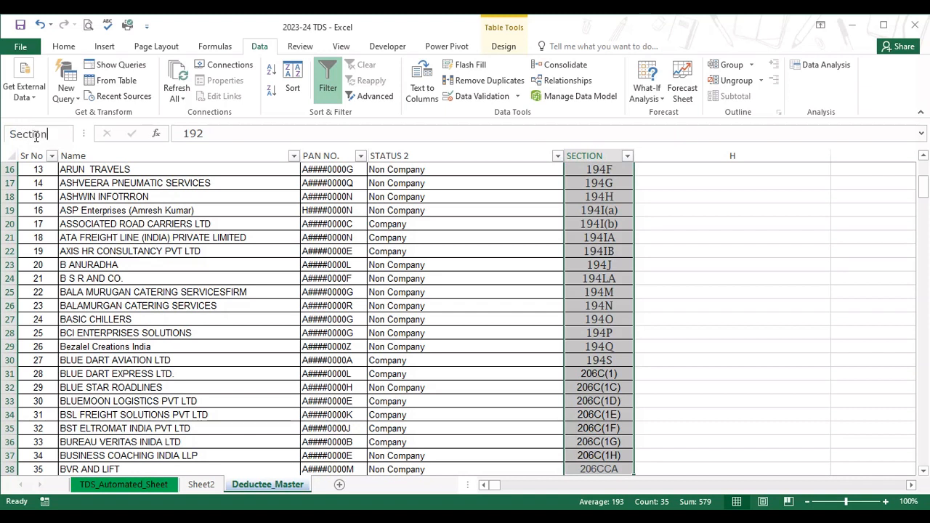
pyautogui.press('Return')
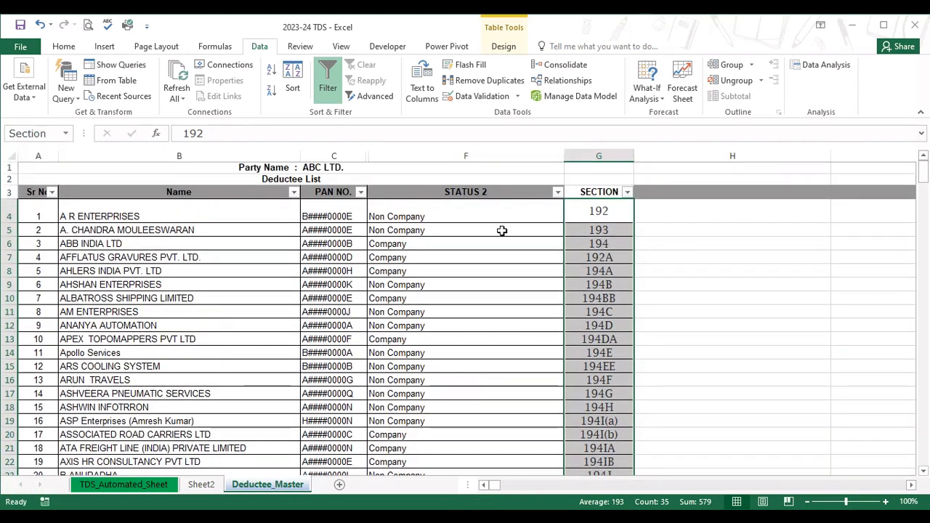
# Step: Reselect the section codes from G4 down and check the name assigned to the range
pyautogui.click(654, 224)
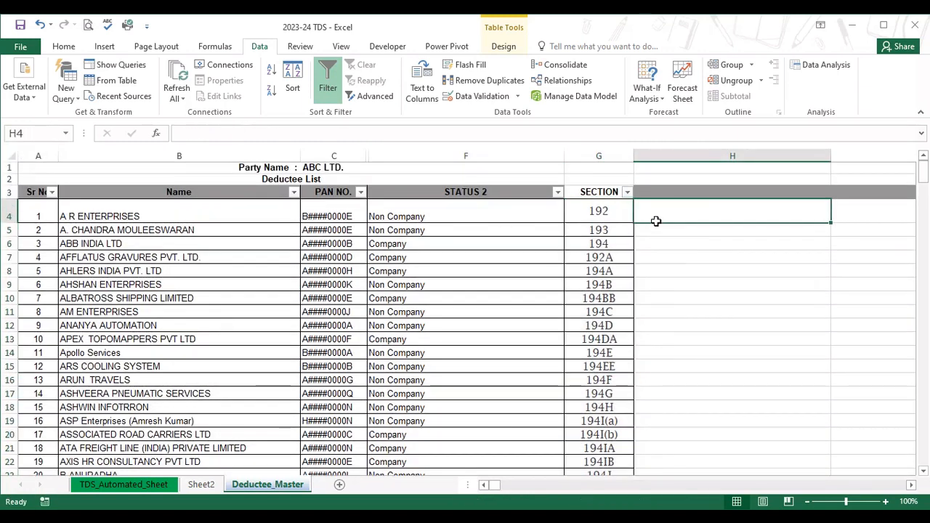
pyautogui.click(615, 214)
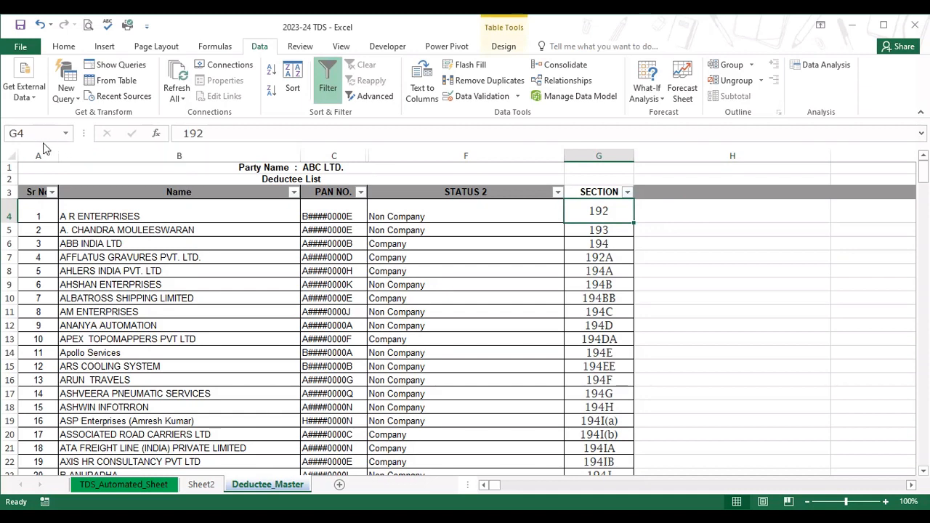
pyautogui.hotkey('ctrl', 'shift', 'Down')
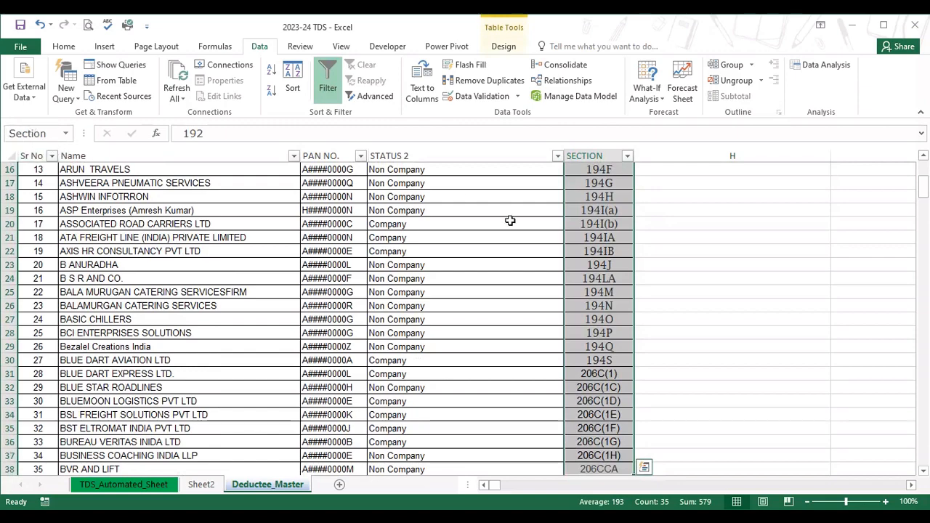
pyautogui.scroll(2, 511, 221)
pyautogui.scroll(3, 510, 221)
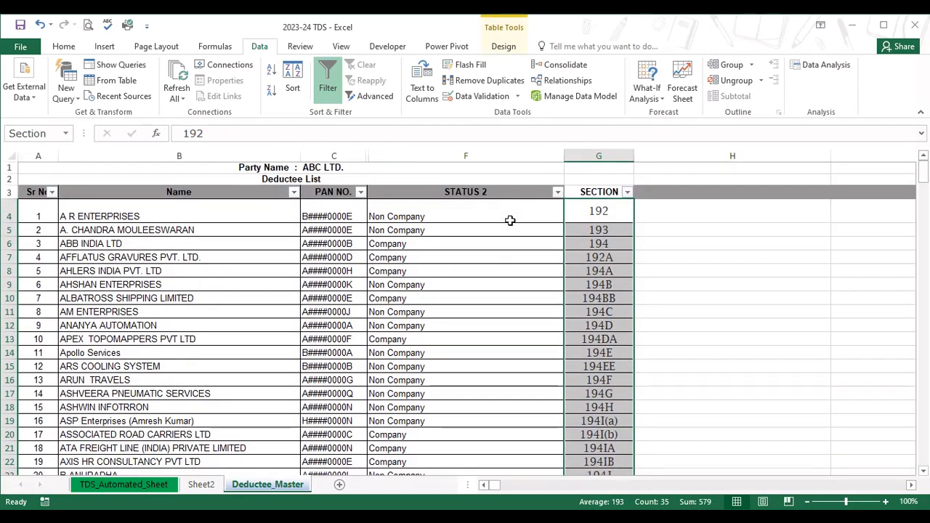
# Step: On Sheet2, add List data validation to cell B4 with the named range Section as its source
pyautogui.click(201, 485)
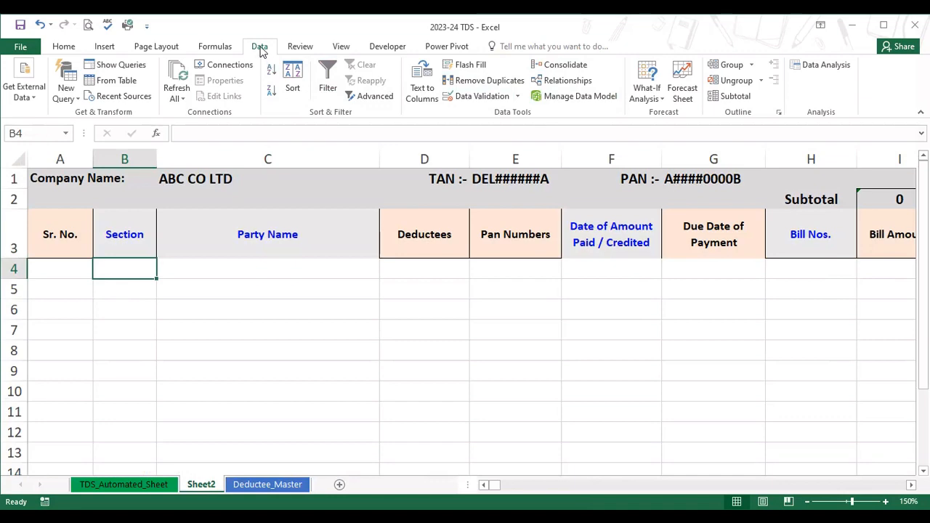
pyautogui.click(486, 96)
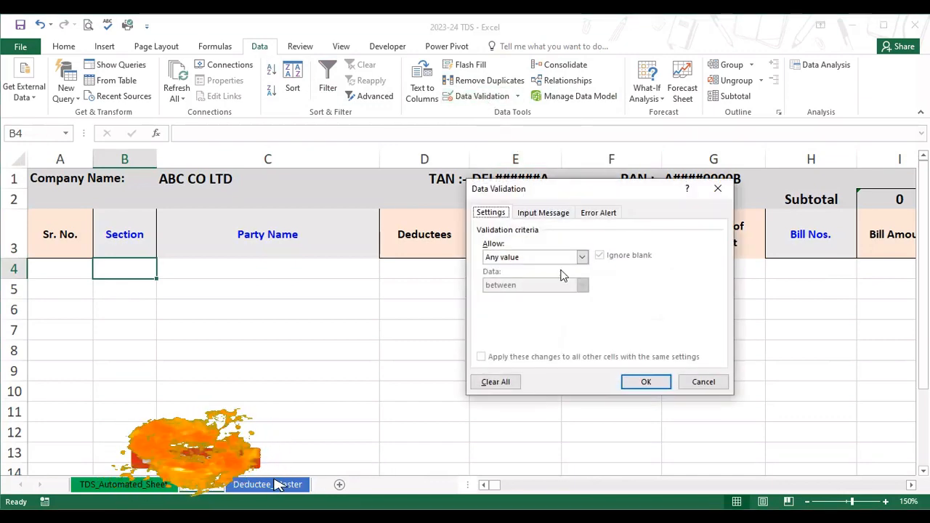
pyautogui.click(582, 257)
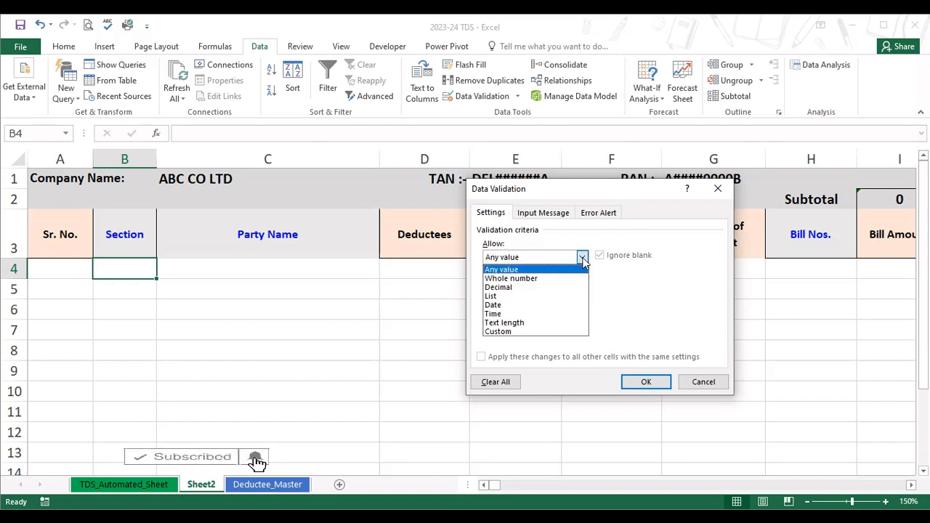
pyautogui.click(538, 296)
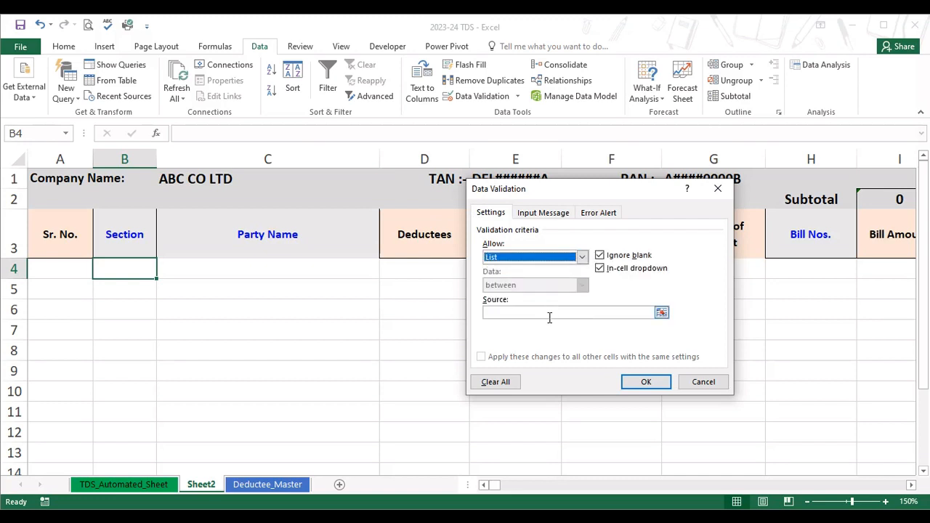
pyautogui.click(547, 314)
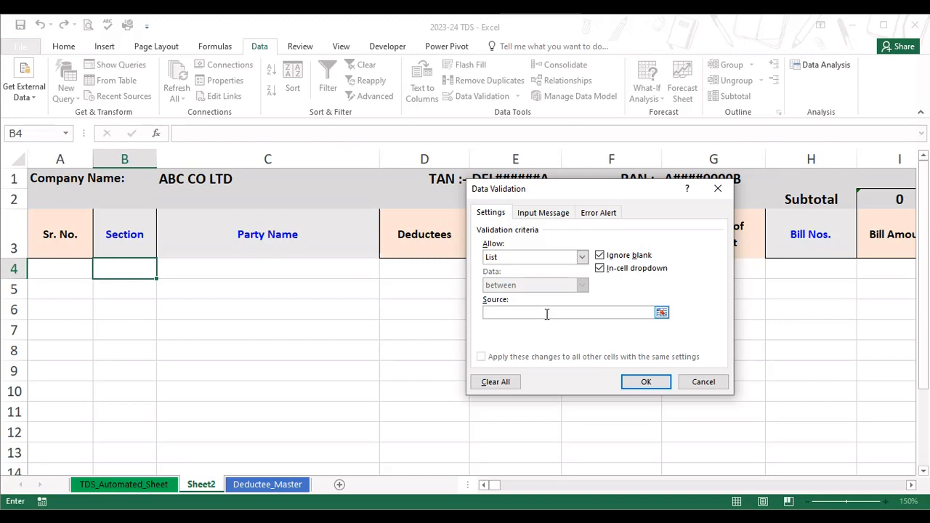
pyautogui.press('F3')
pyautogui.press('F3')
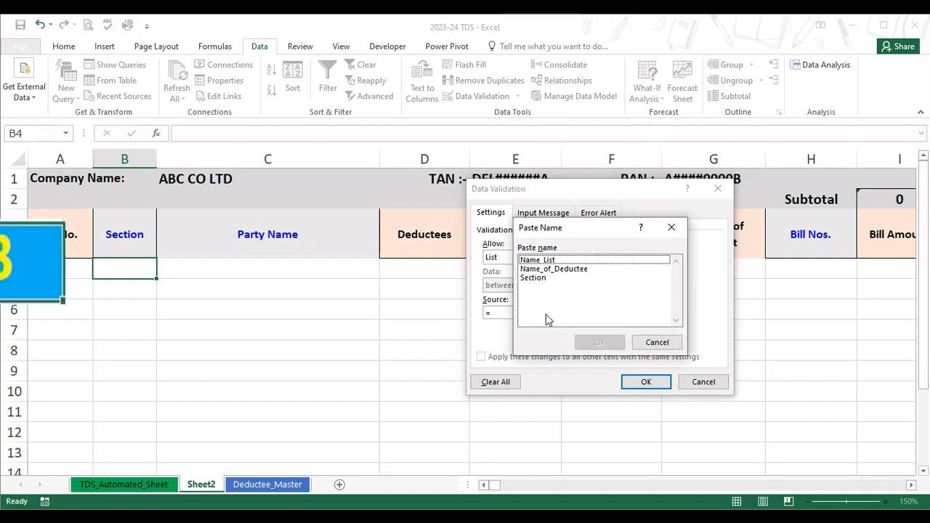
pyautogui.click(535, 279)
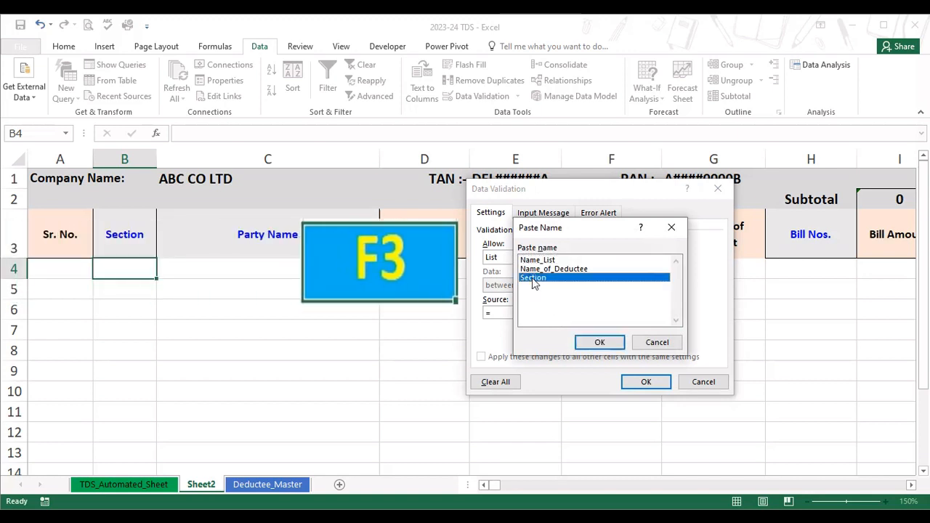
pyautogui.click(600, 343)
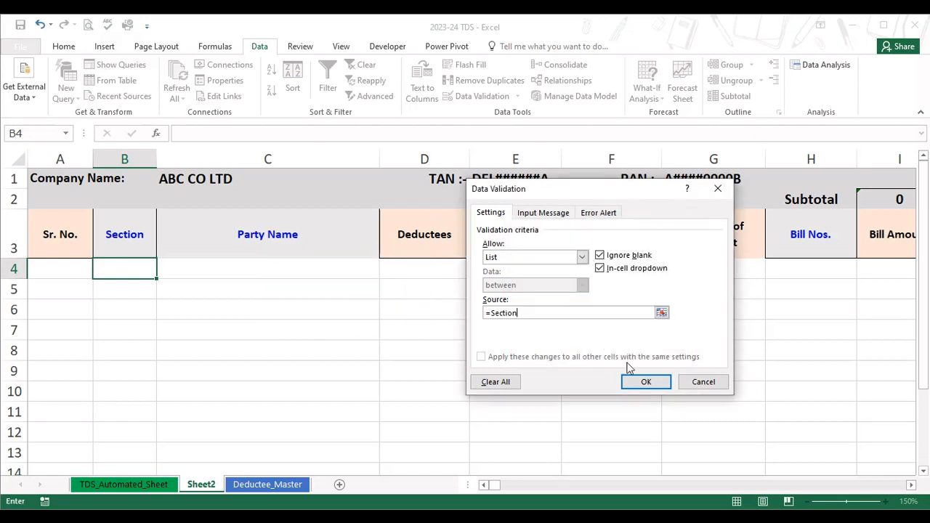
pyautogui.click(643, 383)
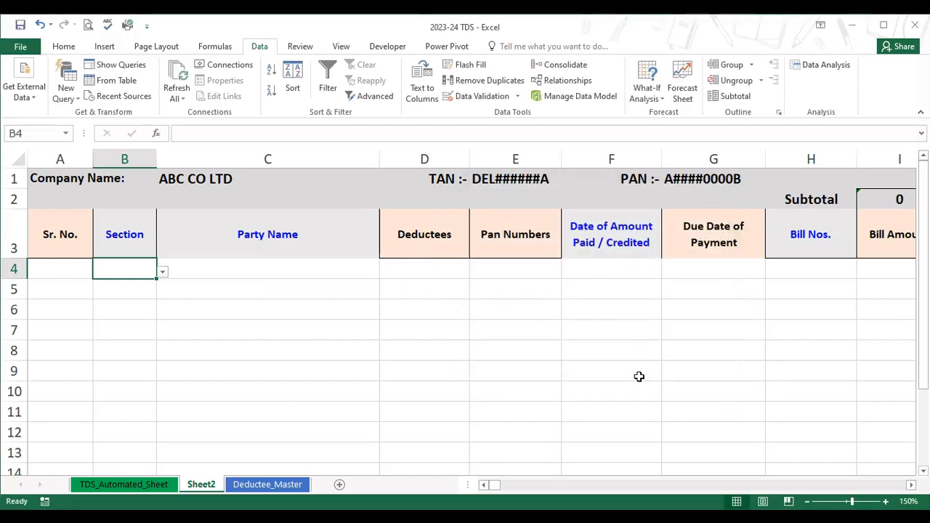
# Step: Browse the section codes offered for cell B4 and choose 194C
pyautogui.click(163, 273)
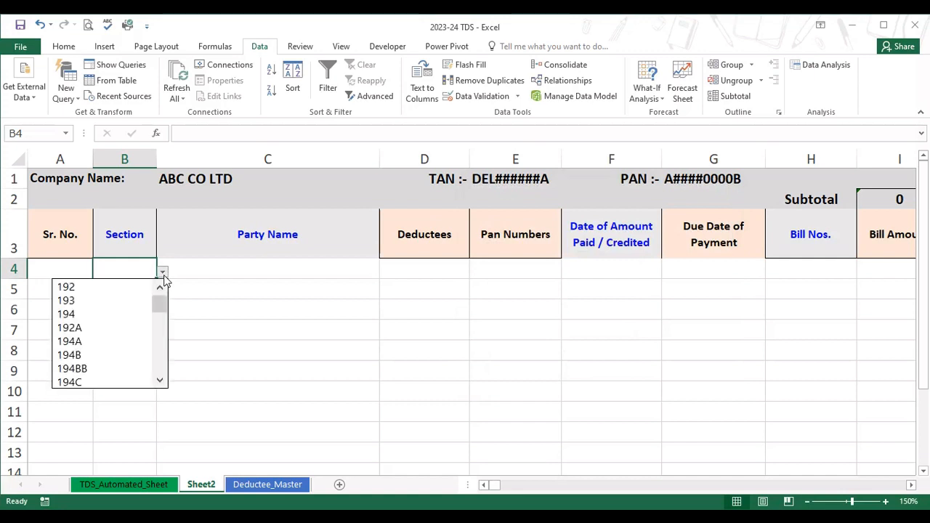
pyautogui.click(160, 383)
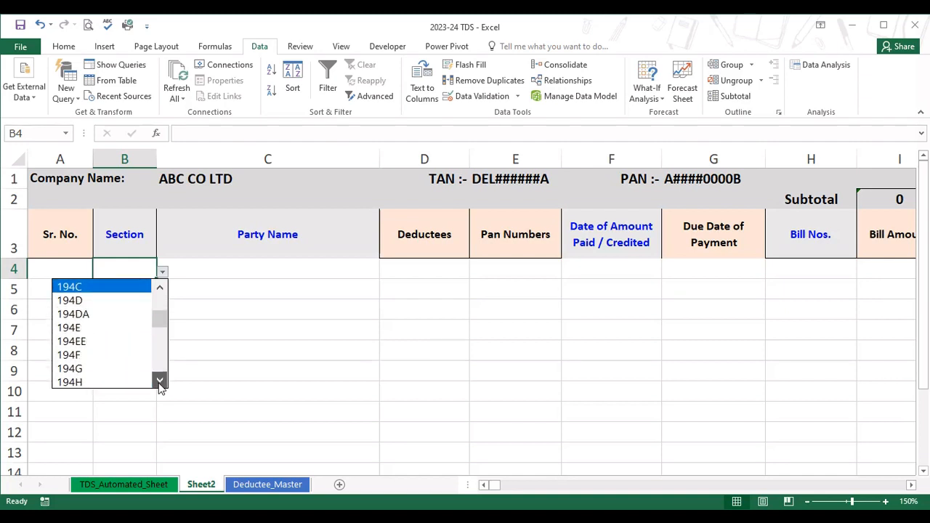
pyautogui.moveTo(160, 383); pyautogui.dragTo(160, 383)
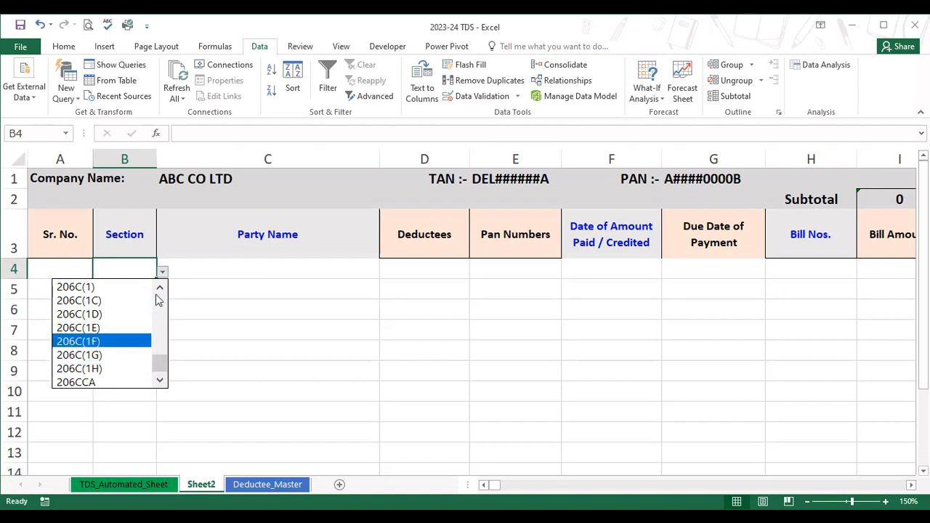
pyautogui.moveTo(161, 291); pyautogui.dragTo(161, 291)
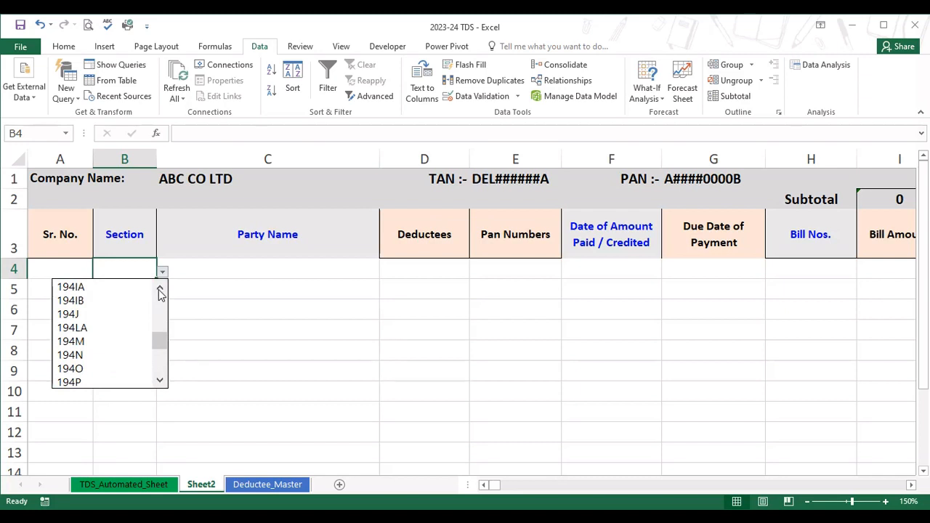
pyautogui.click(161, 291)
pyautogui.click(161, 290)
pyautogui.click(160, 291)
pyautogui.click(160, 291)
pyautogui.click(162, 291)
pyautogui.click(162, 291)
pyautogui.click(164, 291)
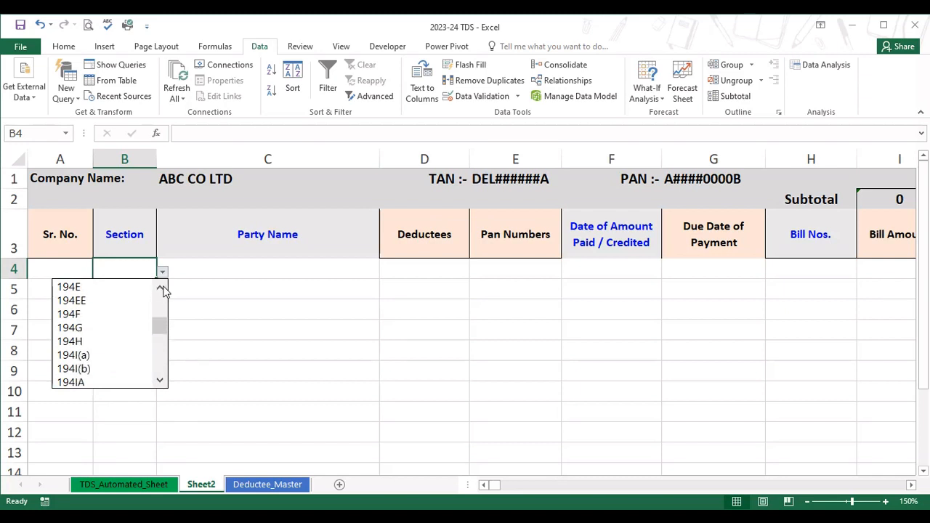
pyautogui.click(160, 291)
pyautogui.click(160, 291)
pyautogui.click(160, 291)
pyautogui.click(161, 291)
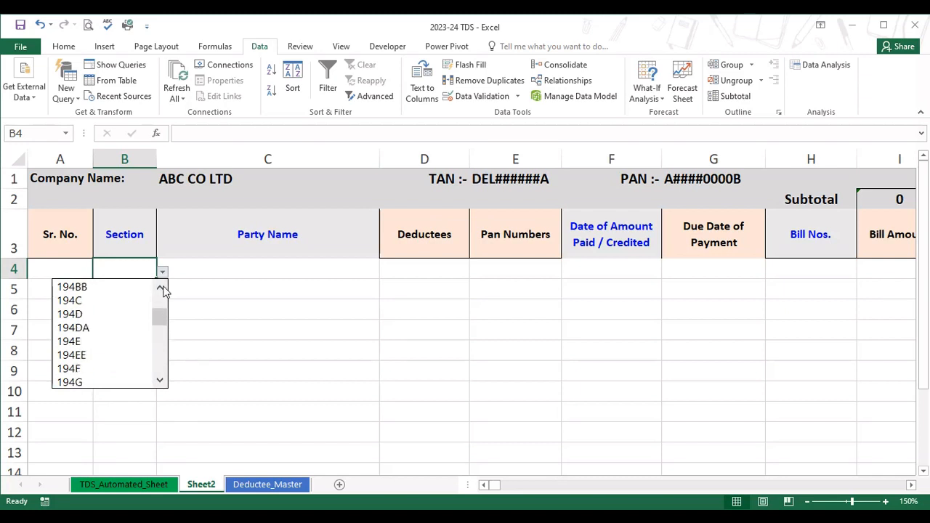
pyautogui.click(129, 300)
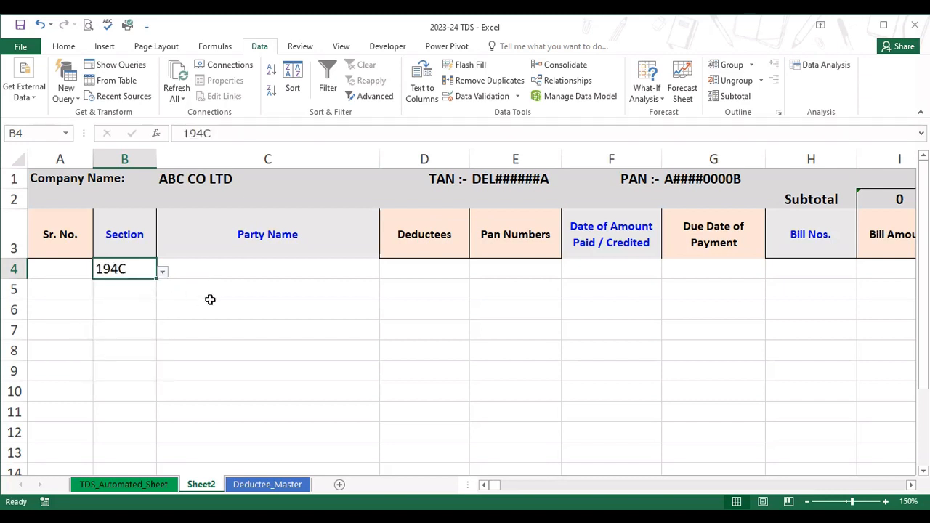
# Step: Copy the Section cell B4 with its drop-down and paste it down the column through B12
pyautogui.hotkey('ctrl', 'c')
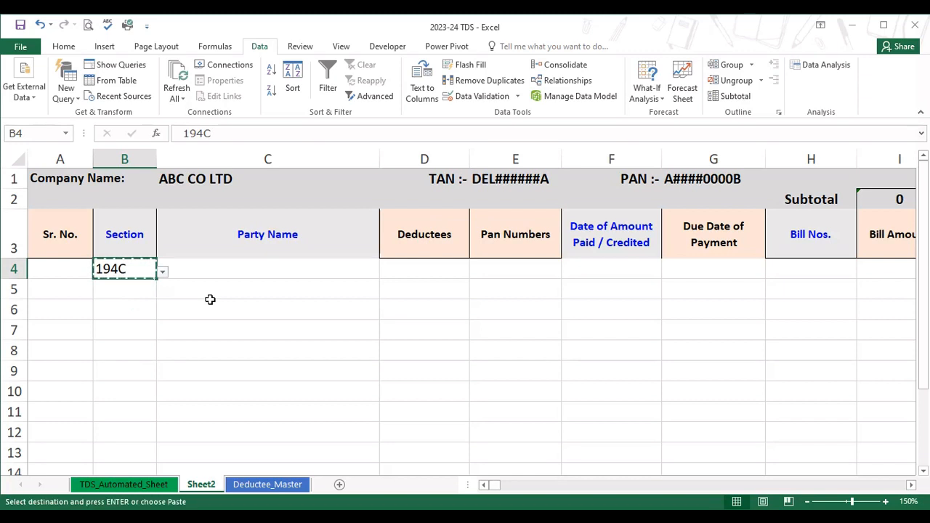
pyautogui.press('Left')
pyautogui.press('Down')
pyautogui.press('Down')
pyautogui.press('Down')
pyautogui.press('Down')
pyautogui.press('Down')
pyautogui.press('Down')
pyautogui.press('Down')
pyautogui.press('Down')
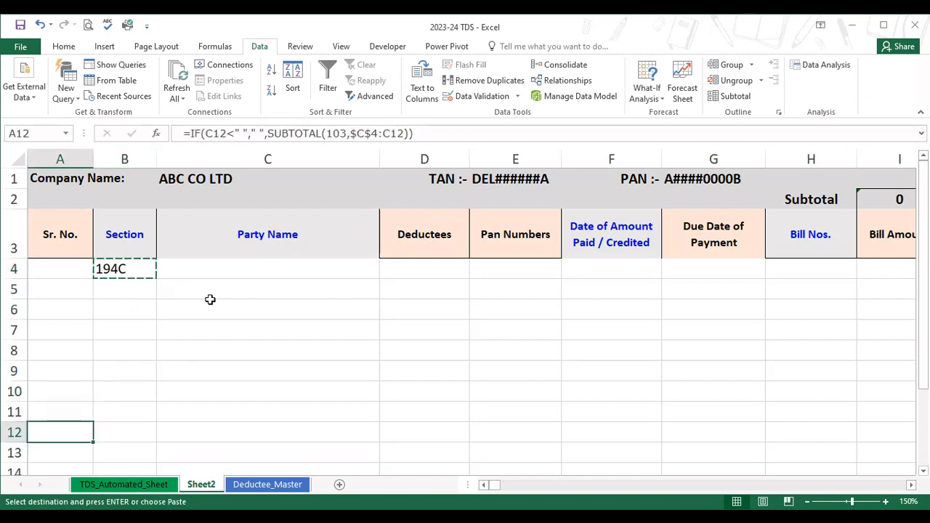
pyautogui.press('Down')
pyautogui.press('Down')
pyautogui.press('Up')
pyautogui.press('Up')
pyautogui.press('Right')
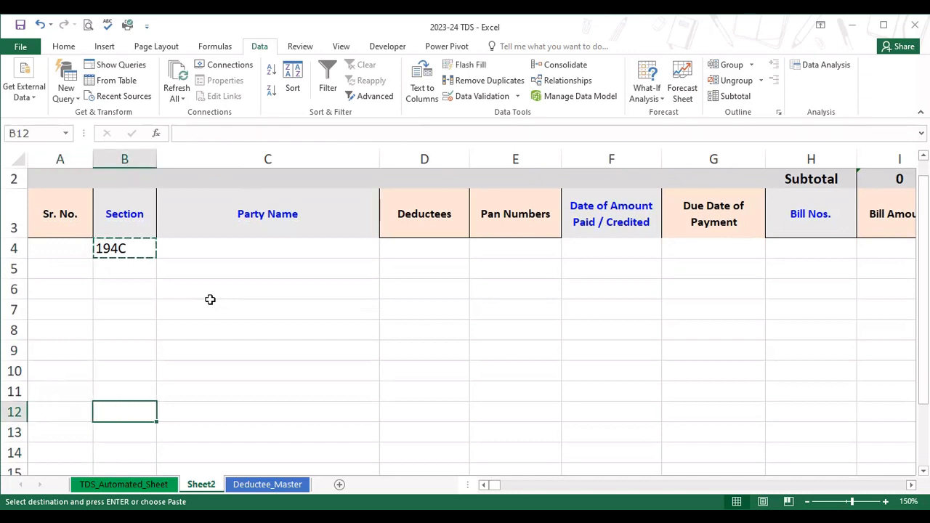
pyautogui.hotkey('shift', 'Up')
pyautogui.hotkey('shift', 'Up')
pyautogui.hotkey('shift', 'Up')
pyautogui.hotkey('shift', 'Up')
pyautogui.hotkey('shift', 'Up')
pyautogui.hotkey('shift', 'Up')
pyautogui.hotkey('shift', 'Up')
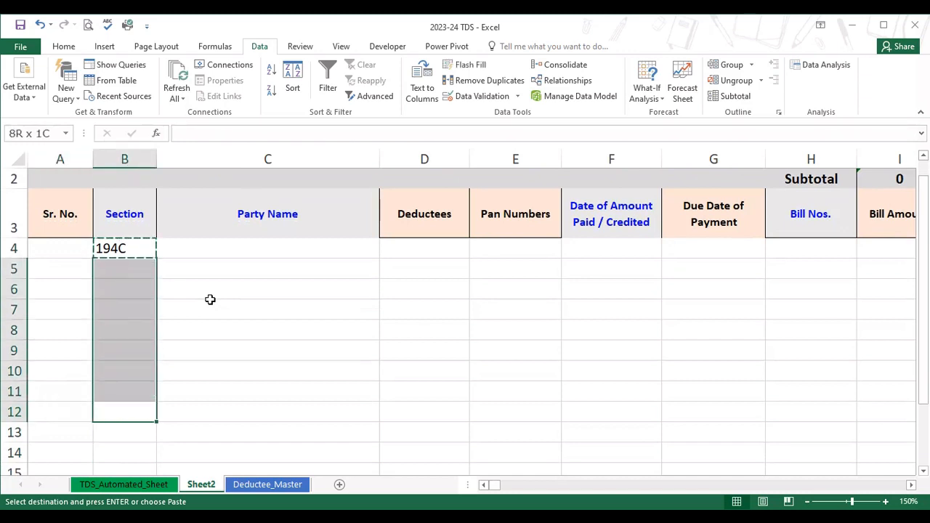
pyautogui.hotkey('shift', 'Up')
pyautogui.press('Return')
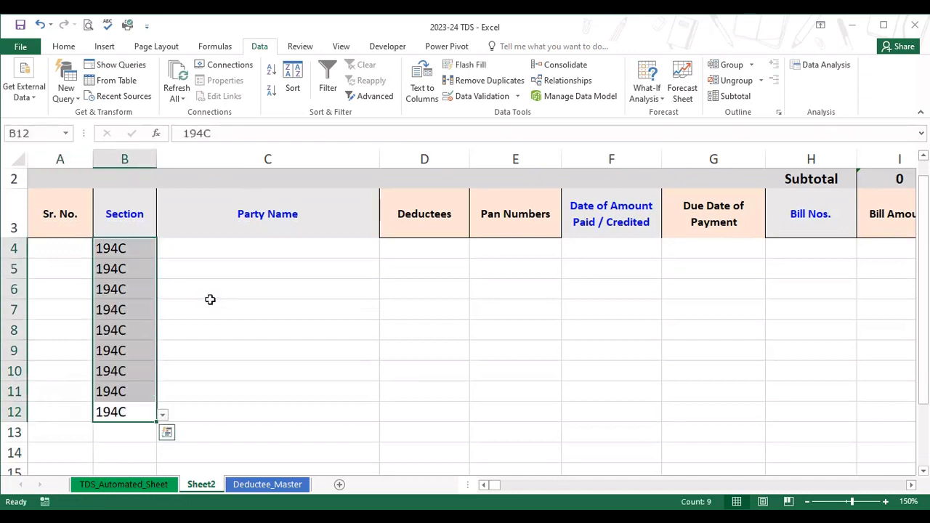
# Step: Clear the copied section codes from B5:B12 and select the first Party Name cell, C4
pyautogui.press('Right')
pyautogui.press('Left')
pyautogui.hotkey('shift', 'Up')
pyautogui.hotkey('shift', 'Up')
pyautogui.hotkey('shift', 'Up')
pyautogui.hotkey('shift', 'Up')
pyautogui.hotkey('shift', 'Up')
pyautogui.hotkey('shift', 'Up')
pyautogui.hotkey('shift', 'Up')
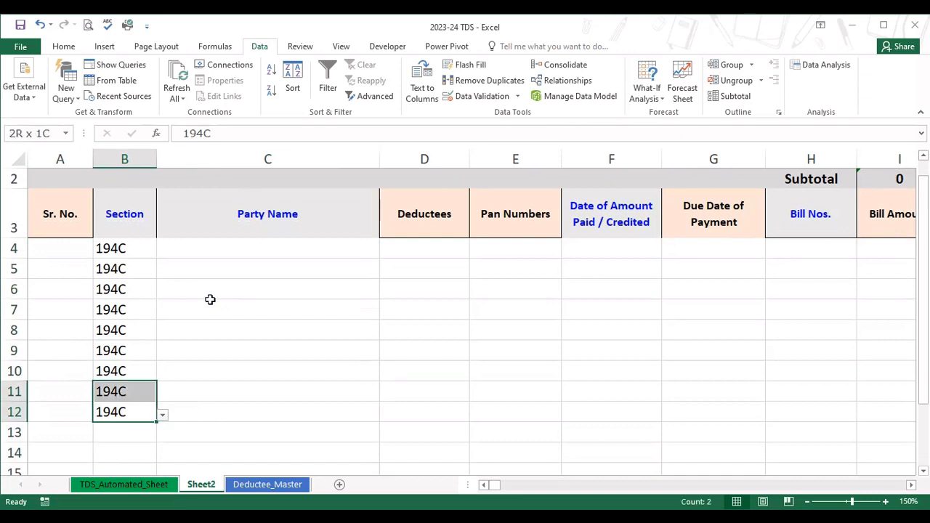
pyautogui.press('Delete')
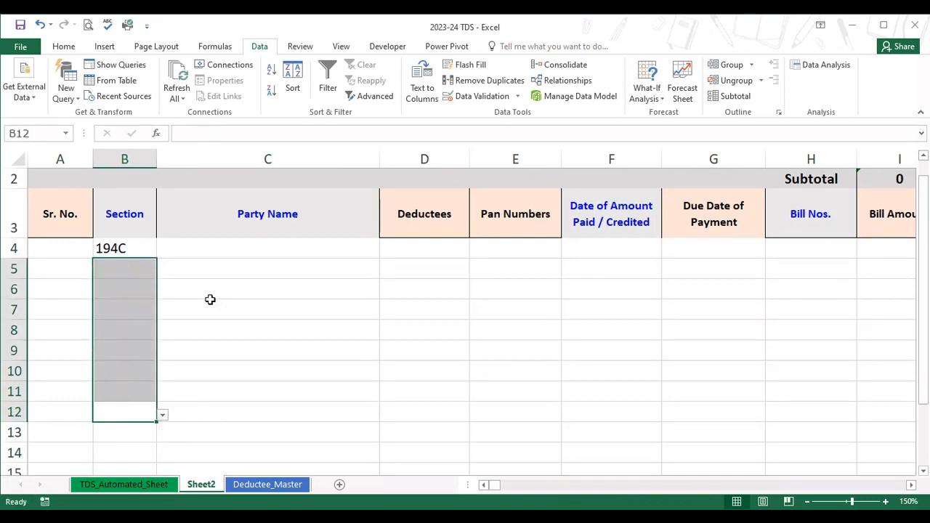
pyautogui.press('Right')
pyautogui.press('Up')
pyautogui.press('Up')
pyautogui.press('Up')
pyautogui.press('Up')
pyautogui.press('Up')
pyautogui.press('Up')
pyautogui.press('Up')
pyautogui.press('Up')
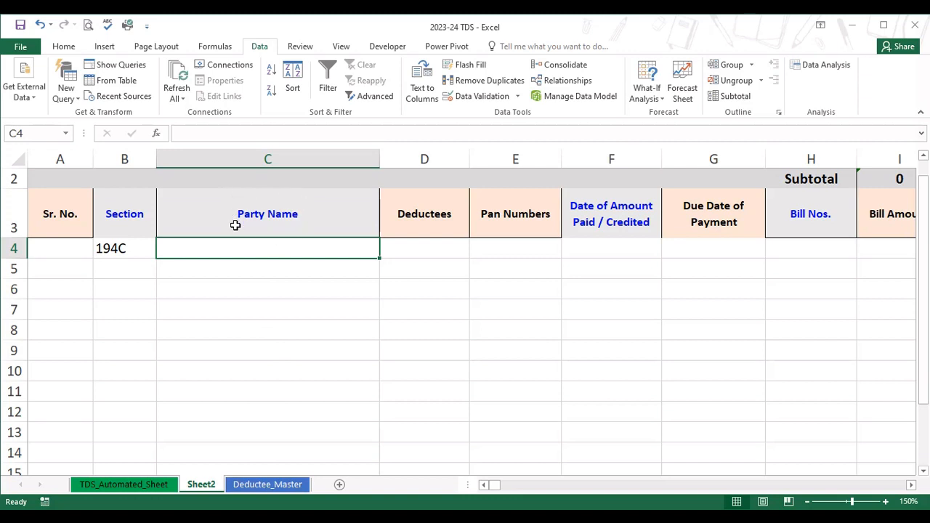
# Step: On the Deductee_Master sheet, define the range name Party_Name for all deductee names from B4 down
pyautogui.click(279, 485)
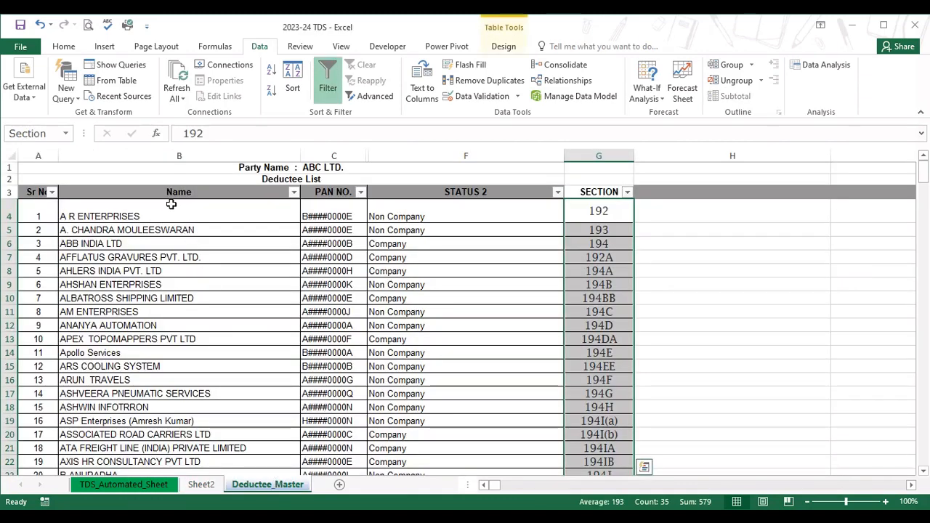
pyautogui.click(145, 220)
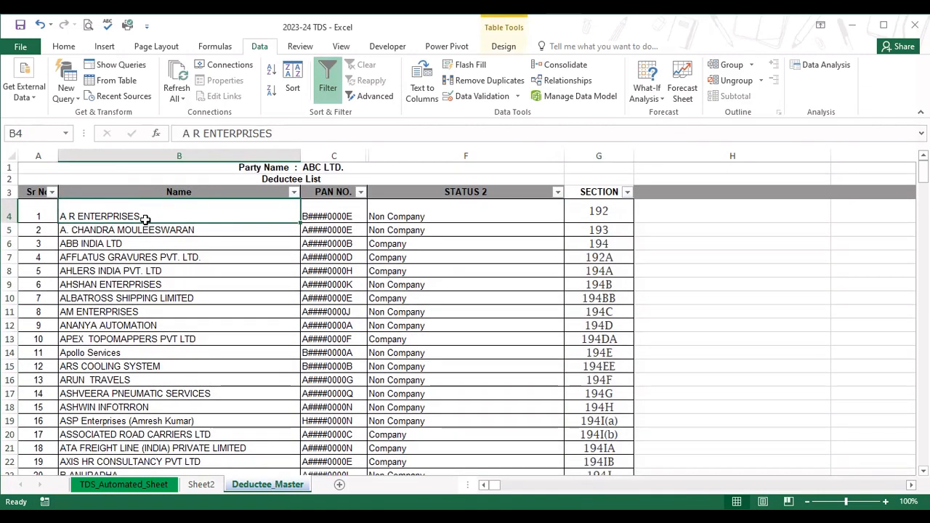
pyautogui.hotkey('ctrl', 'shift', 'Down')
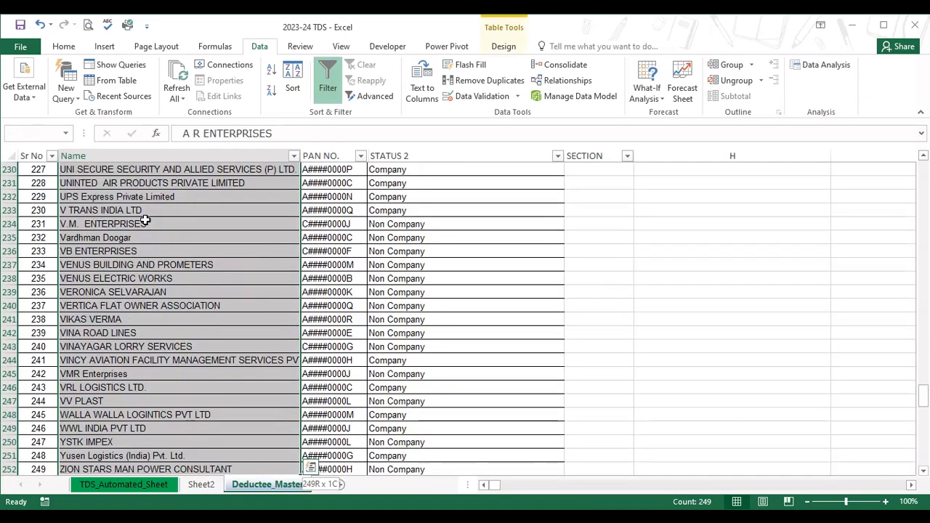
pyautogui.click(32, 135)
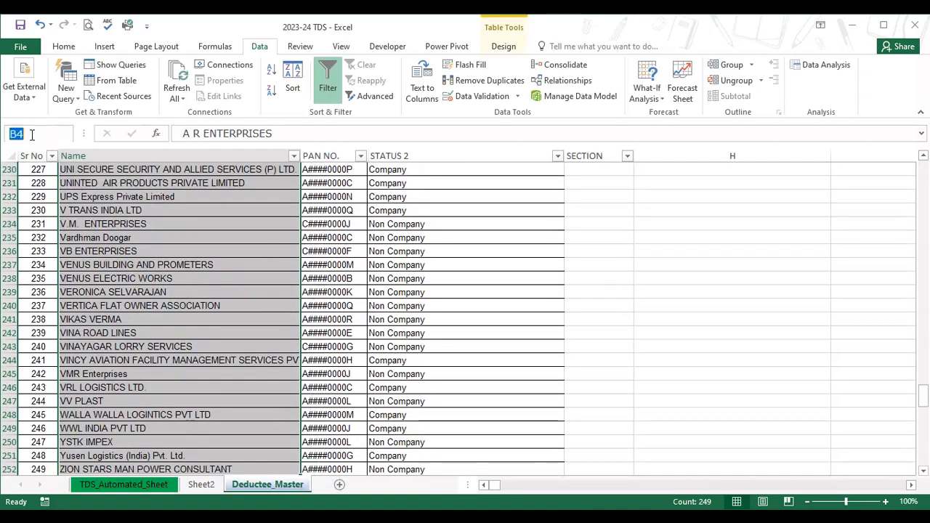
pyautogui.write('Party_N')
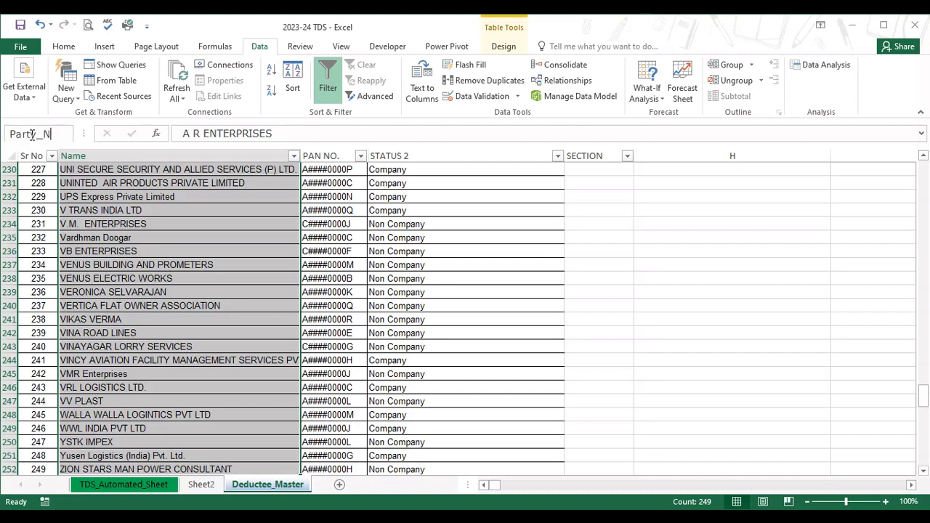
pyautogui.write('ame')
pyautogui.press('Return')
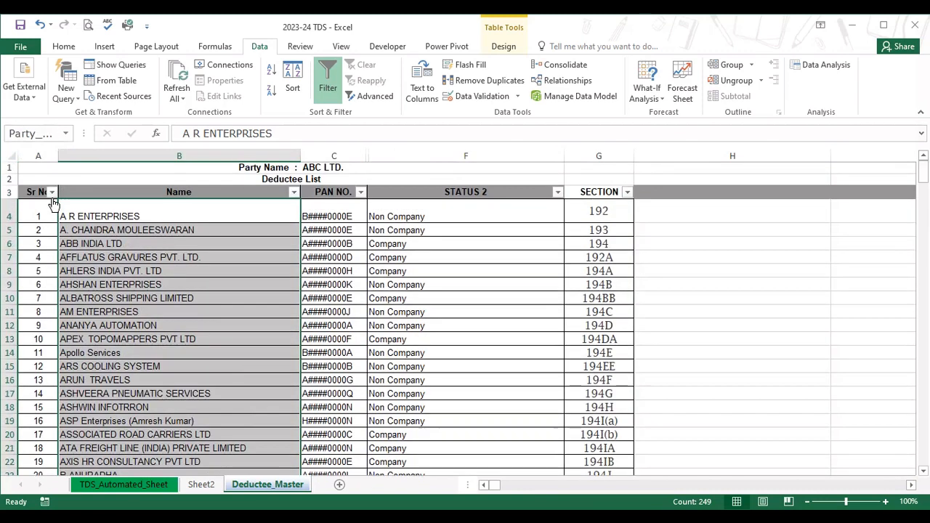
pyautogui.click(97, 225)
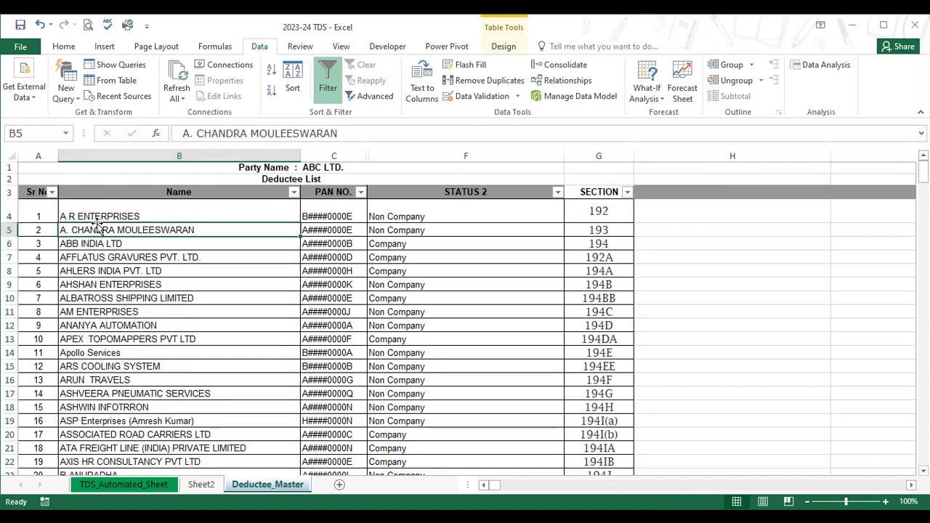
# Step: On Sheet2, add List data validation to cell C4 with the named range Party_Name as its source
pyautogui.click(195, 487)
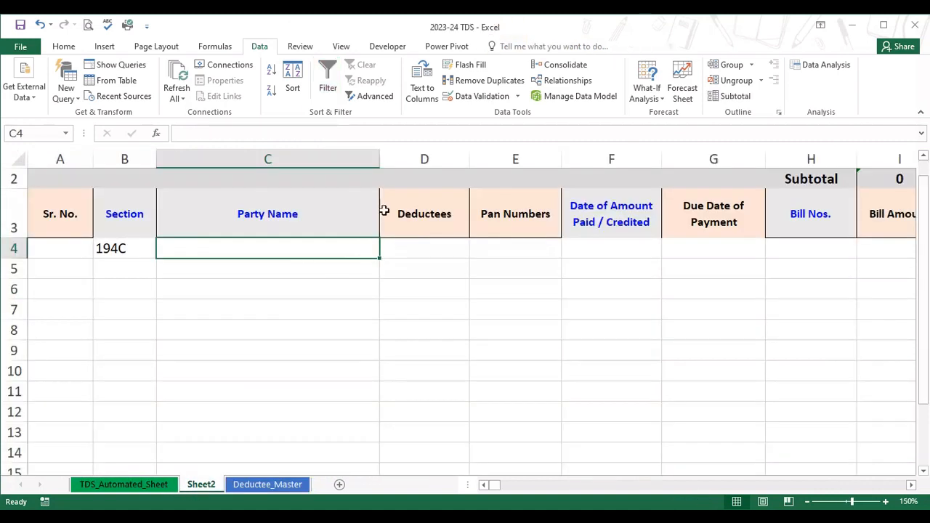
pyautogui.click(492, 95)
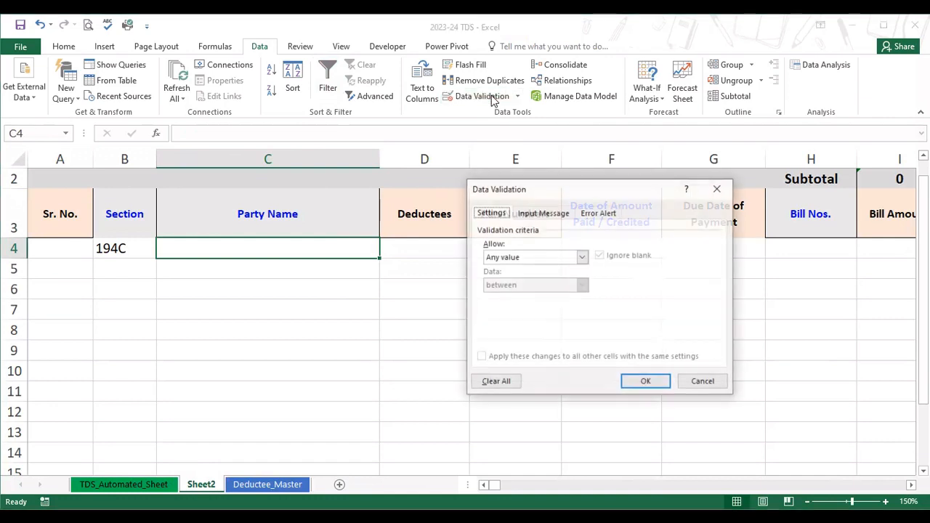
pyautogui.click(582, 259)
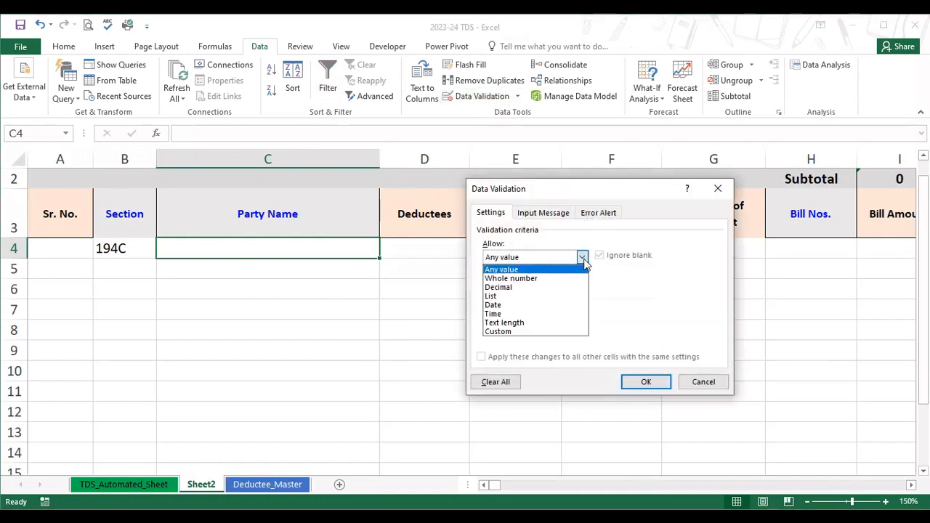
pyautogui.click(565, 297)
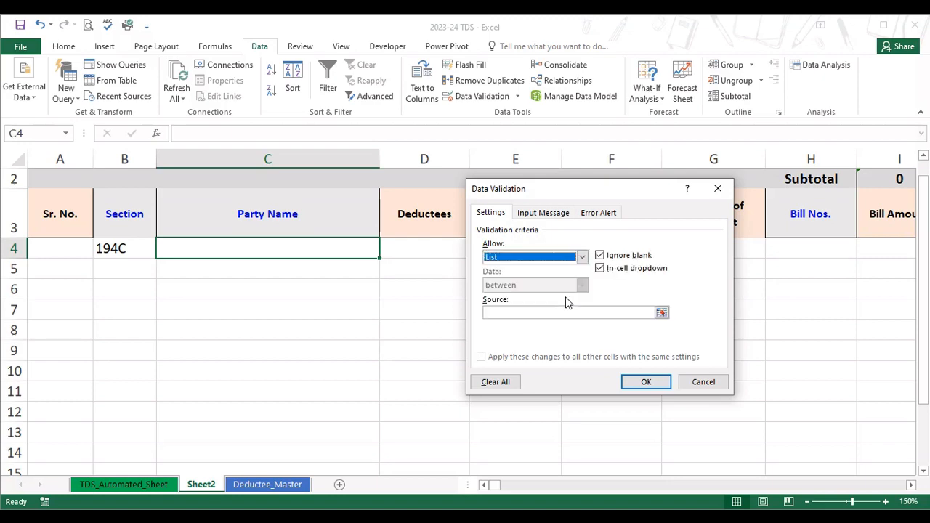
pyautogui.click(566, 313)
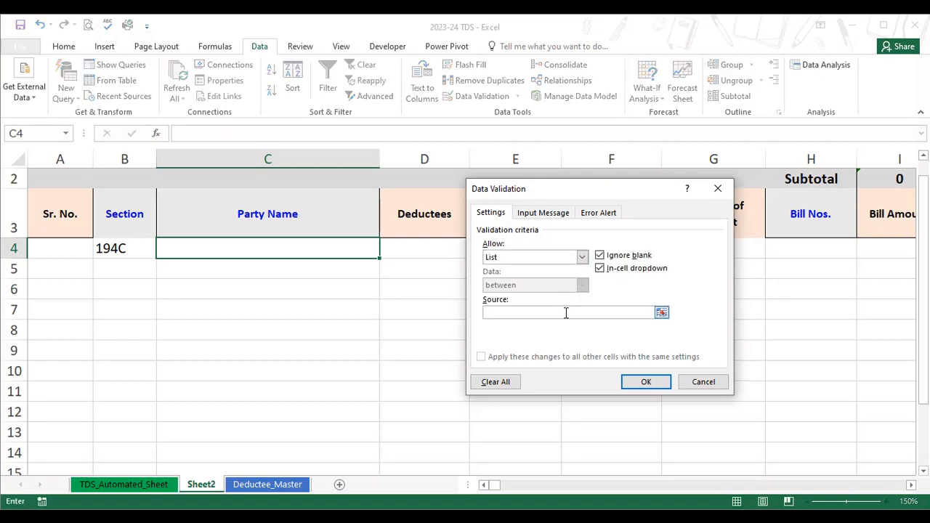
pyautogui.write('=')
pyautogui.press('F3')
pyautogui.press('F3')
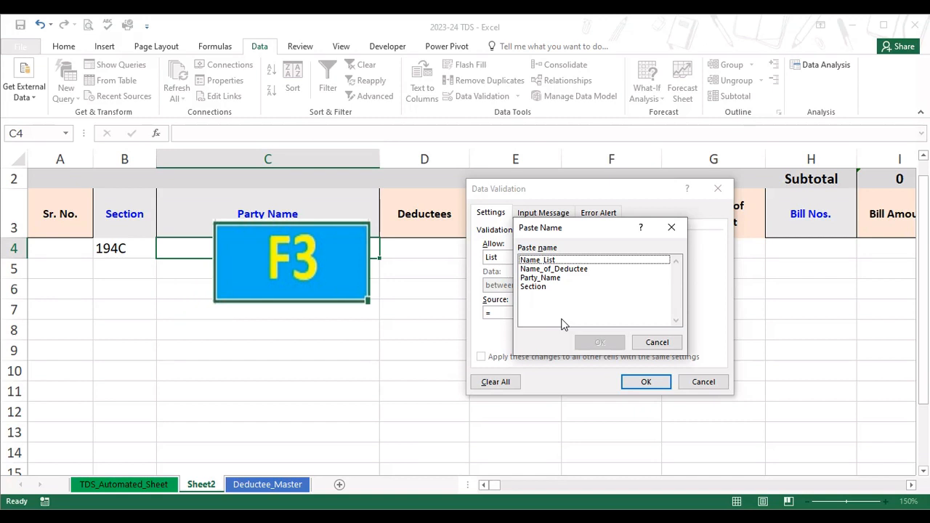
pyautogui.click(553, 278)
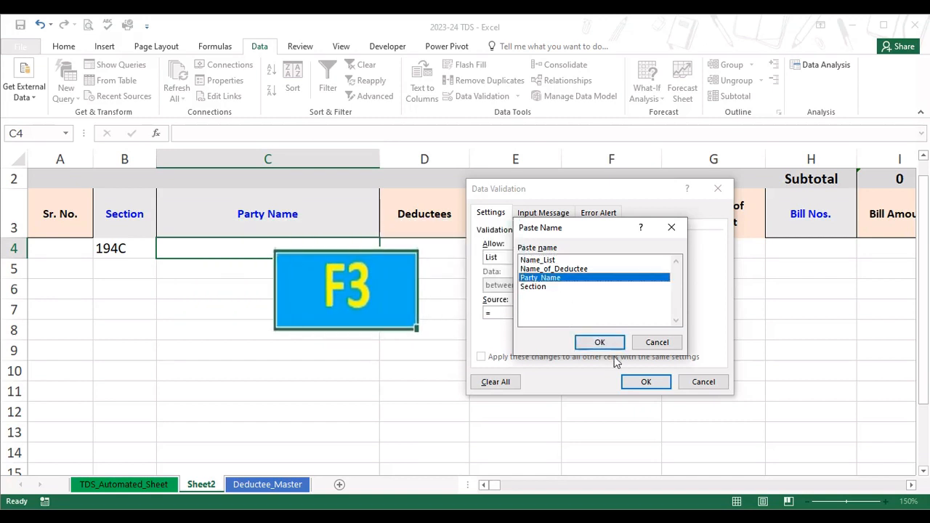
pyautogui.click(600, 342)
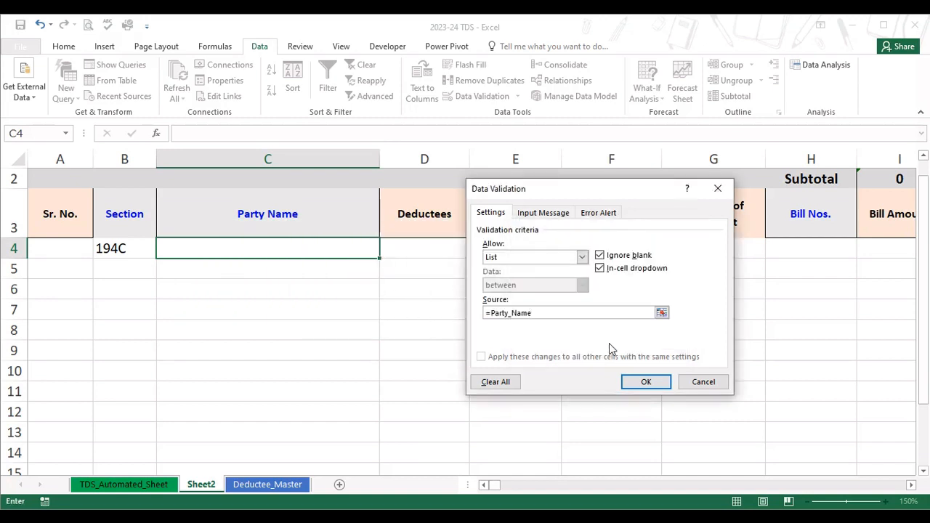
pyautogui.click(642, 386)
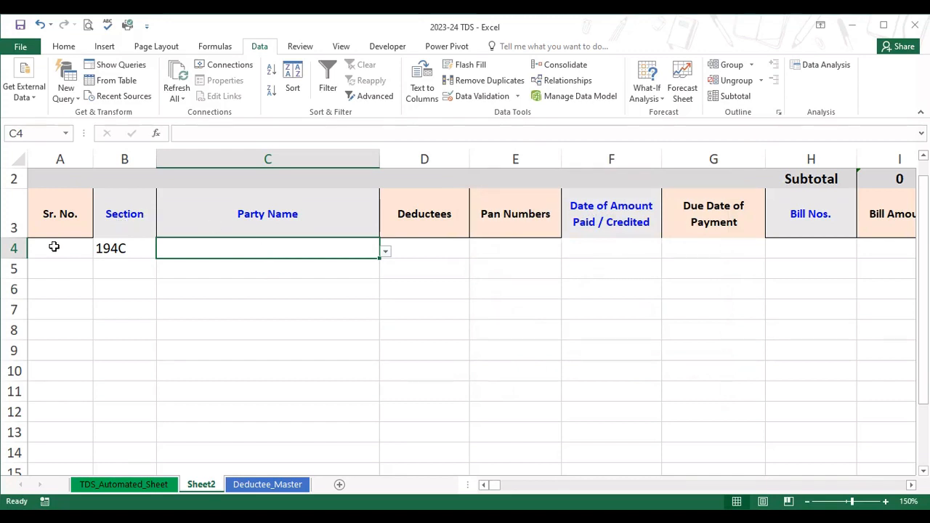
# Step: Choose A R ENTERPRISES from the list in C4 and copy that cell down to C5:C12
pyautogui.click(386, 253)
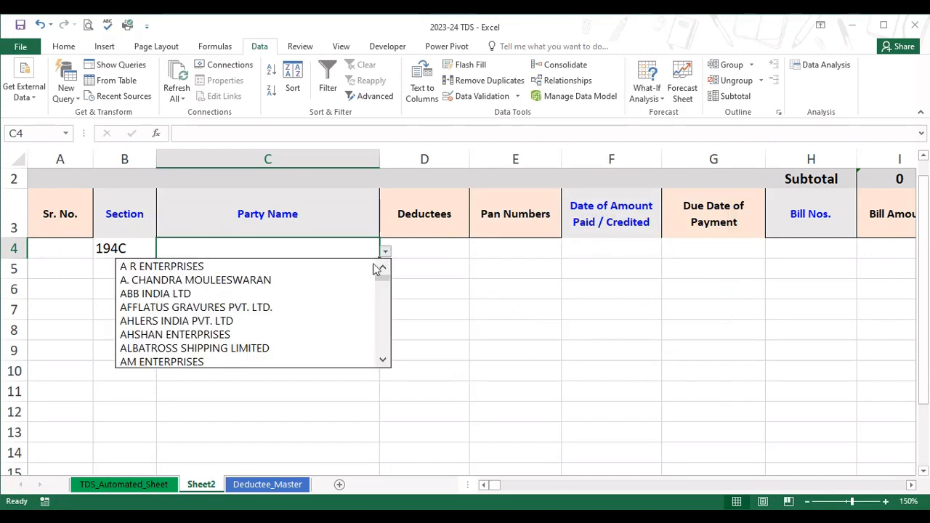
pyautogui.click(218, 266)
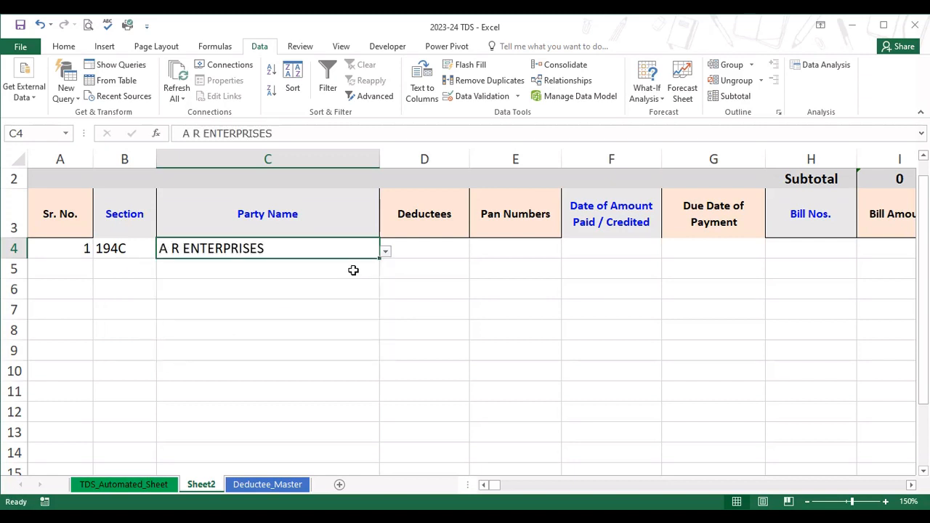
pyautogui.hotkey('ctrl', 'c')
pyautogui.press('Left')
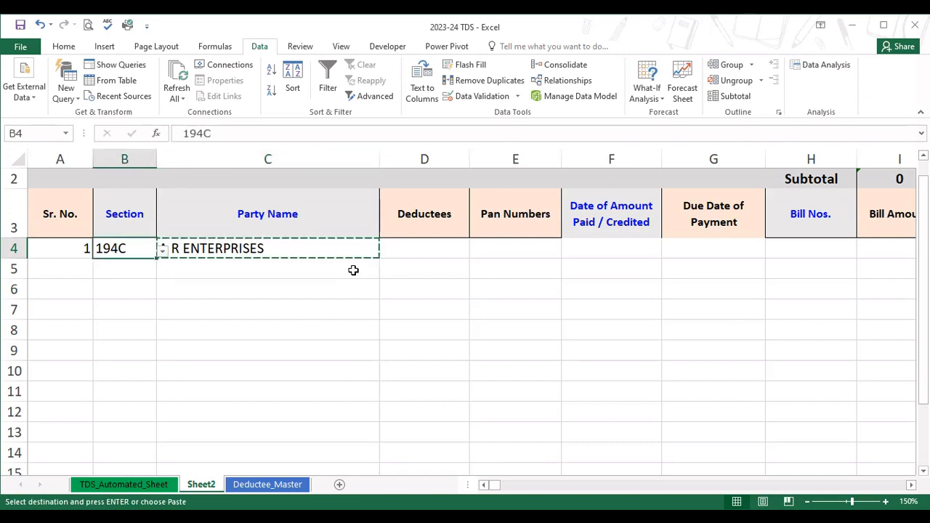
pyautogui.press('Down')
pyautogui.press('Down')
pyautogui.press('Down')
pyautogui.press('Down')
pyautogui.press('Down')
pyautogui.press('Down')
pyautogui.press('Down')
pyautogui.press('Down')
pyautogui.press('Down')
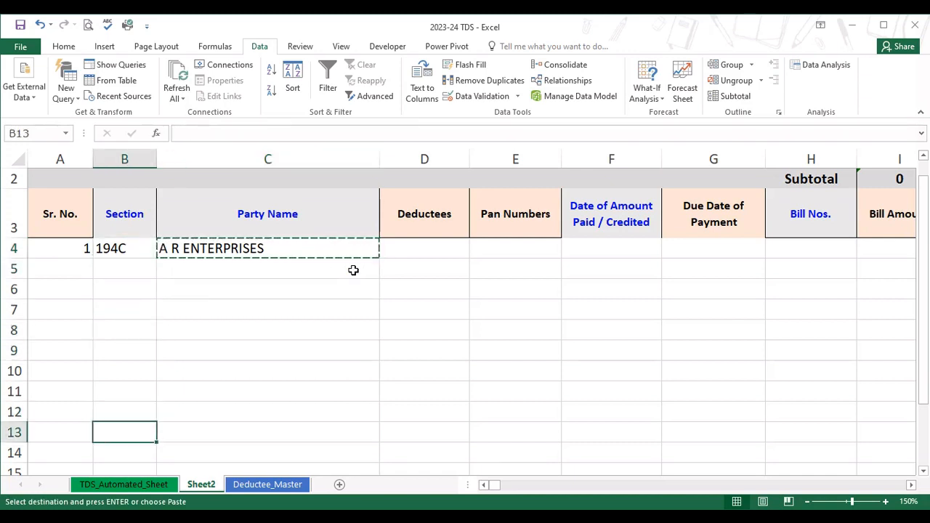
pyautogui.press('Up')
pyautogui.press('Down')
pyautogui.press('Up')
pyautogui.press('Right')
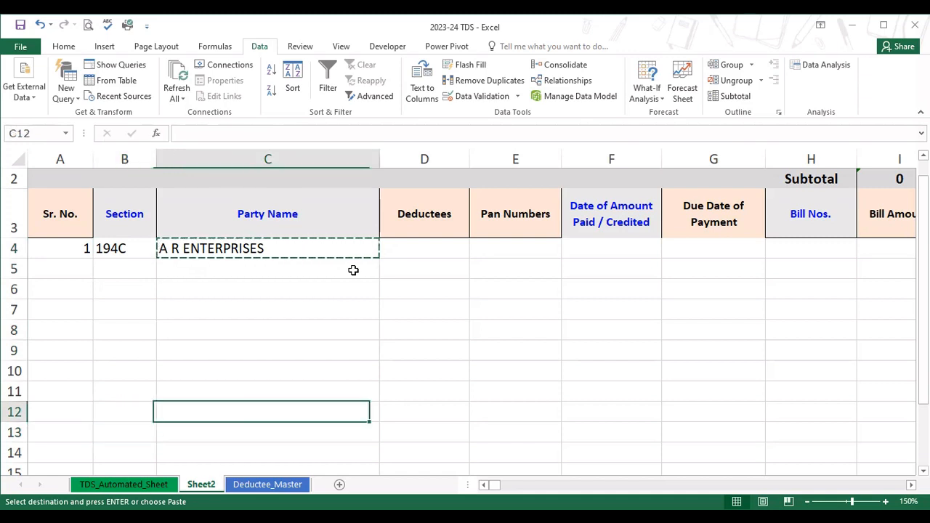
pyautogui.hotkey('shift', 'Up')
pyautogui.hotkey('shift', 'Up')
pyautogui.hotkey('shift', 'Up')
pyautogui.hotkey('shift', 'Up')
pyautogui.hotkey('shift', 'Up')
pyautogui.hotkey('shift', 'Up')
pyautogui.hotkey('shift', 'Up')
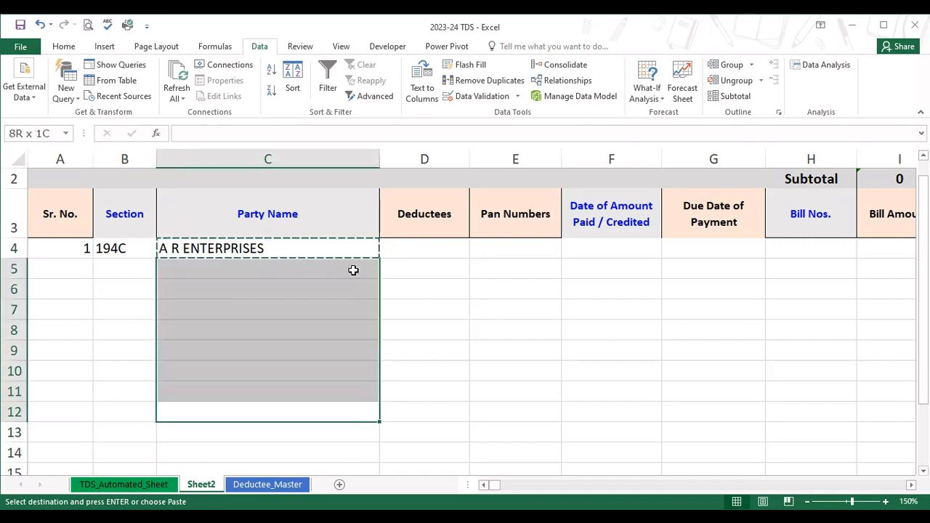
pyautogui.press('Return')
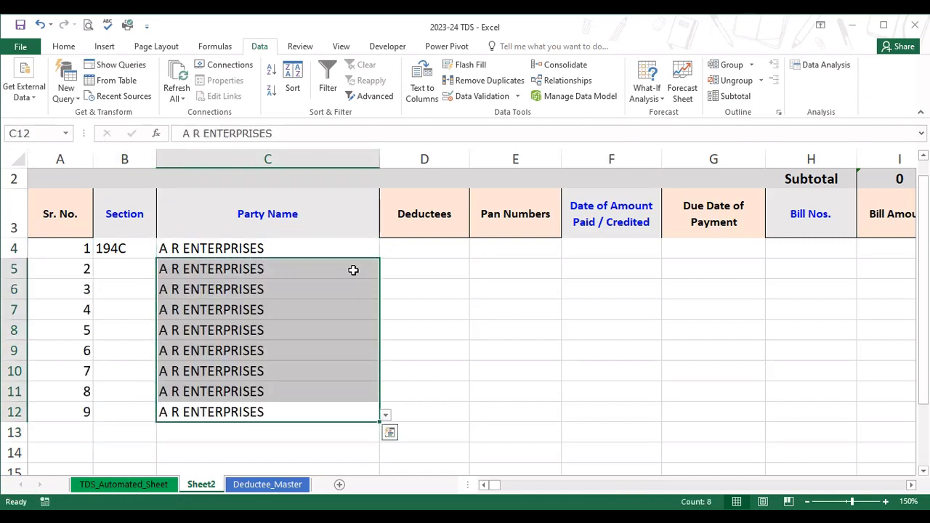
# Step: Clear the copied party names from C5:C12, leaving only the cells' drop-downs, and select C5
pyautogui.press('Down')
pyautogui.press('Up')
pyautogui.press('Up')
pyautogui.press('Up')
pyautogui.press('Up')
pyautogui.press('Up')
pyautogui.press('Up')
pyautogui.press('Up')
pyautogui.press('Up')
pyautogui.press('Up')
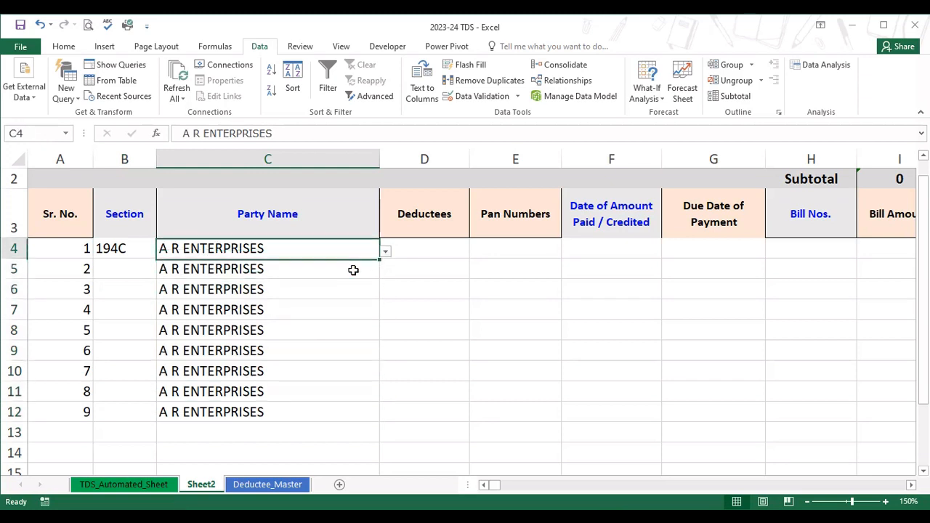
pyautogui.press('Down')
pyautogui.hotkey('shift', 'Down')
pyautogui.hotkey('shift', 'Down')
pyautogui.hotkey('shift', 'Down')
pyautogui.hotkey('shift', 'Down')
pyautogui.hotkey('shift', 'Down')
pyautogui.hotkey('shift', 'Down')
pyautogui.hotkey('shift', 'Down')
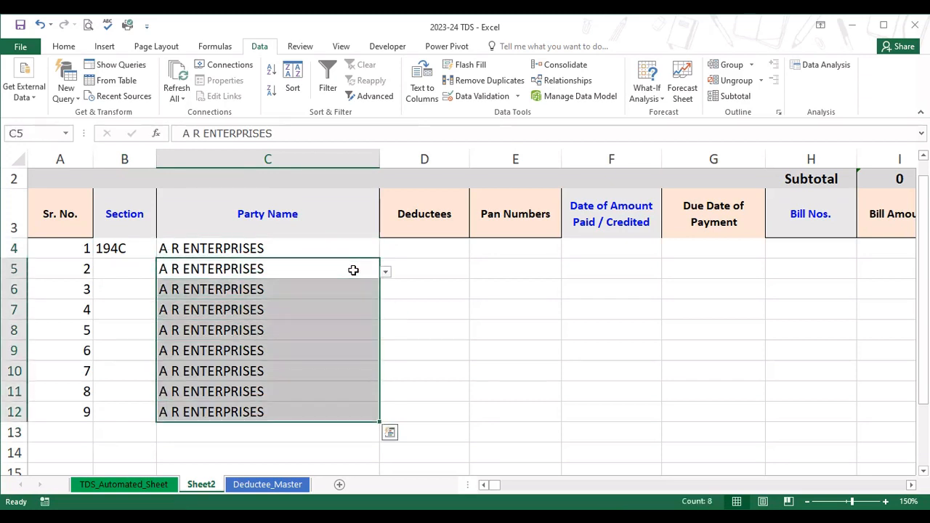
pyautogui.press('Delete')
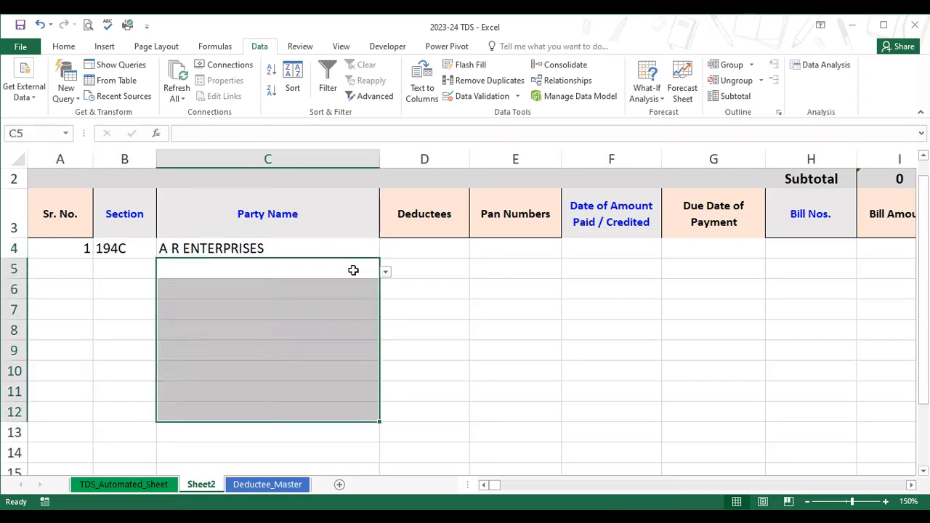
pyautogui.click(354, 269)
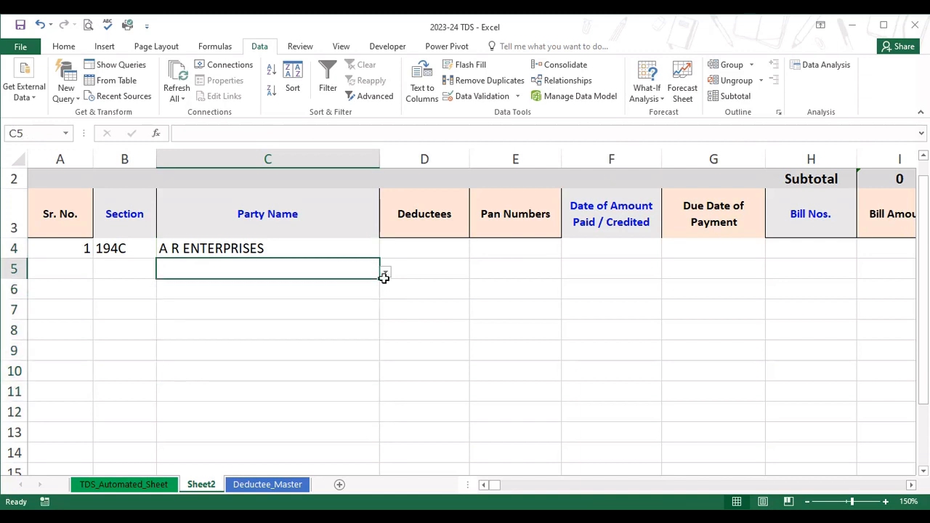
# Step: From the Party Name drop-downs, choose the second listed party for C5 and ABB INDIA LTD for C6
pyautogui.click(384, 273)
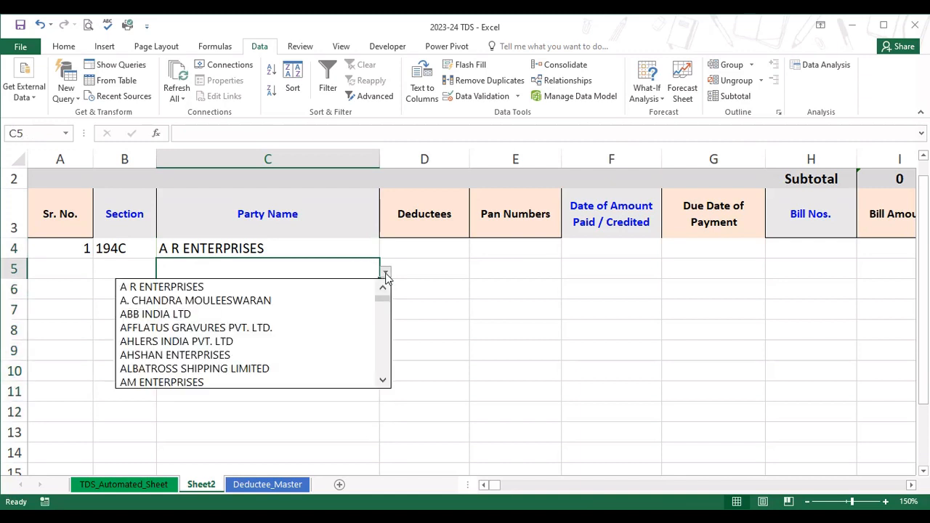
pyautogui.click(349, 301)
pyautogui.click(349, 291)
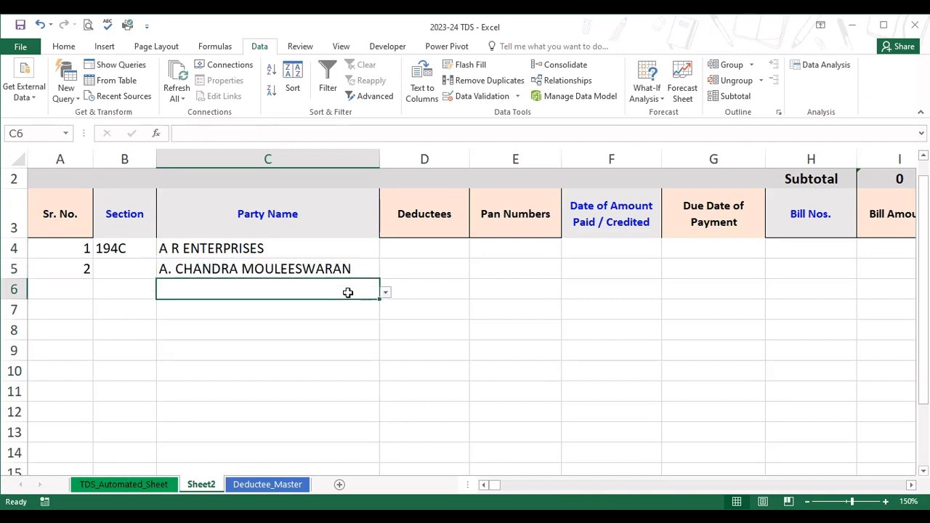
pyautogui.click(384, 296)
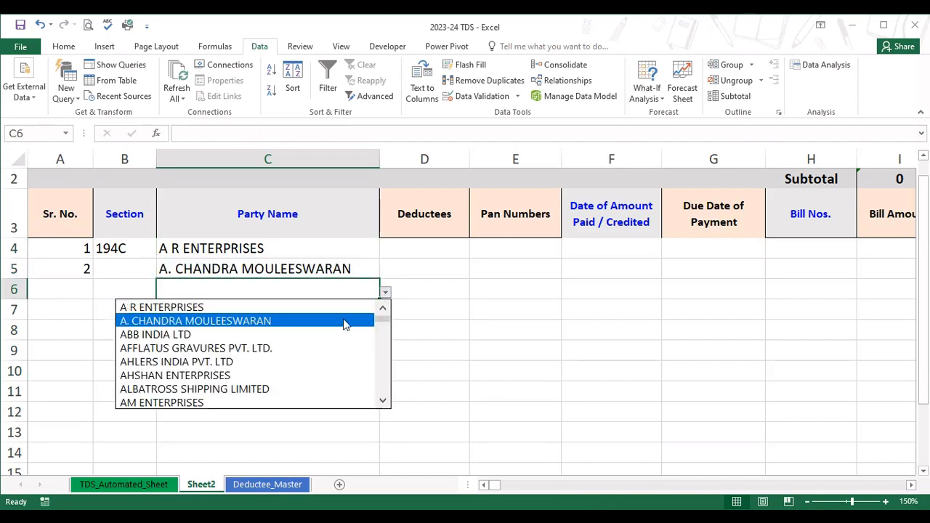
pyautogui.click(341, 336)
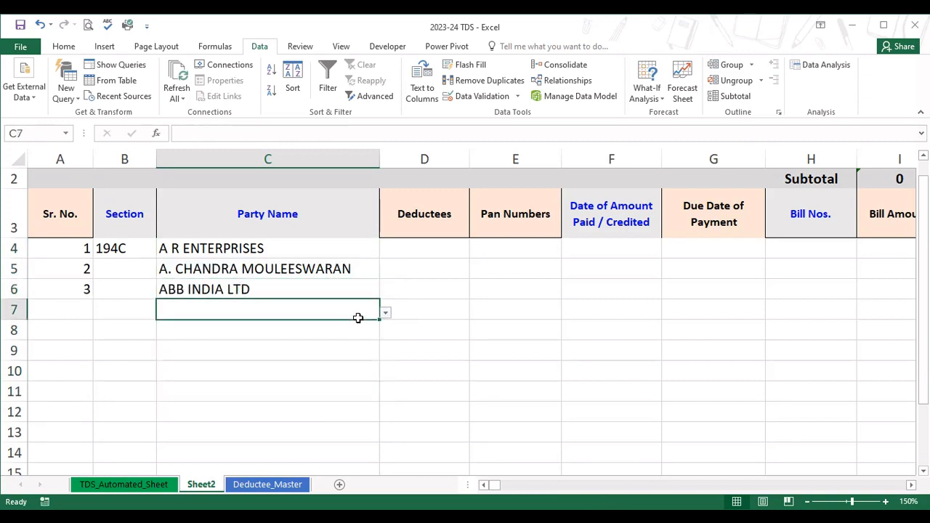
# Step: Choose AHLERS INDIA PVT. LTD as the party in C7 and AHSHAN ENTERPRISES in C8 from their drop-down lists
pyautogui.click(356, 317)
pyautogui.click(384, 316)
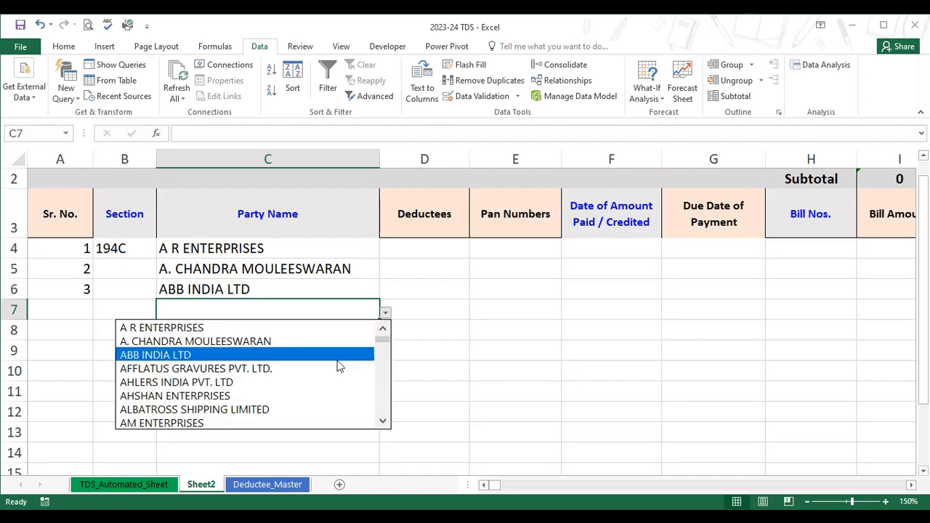
pyautogui.click(330, 382)
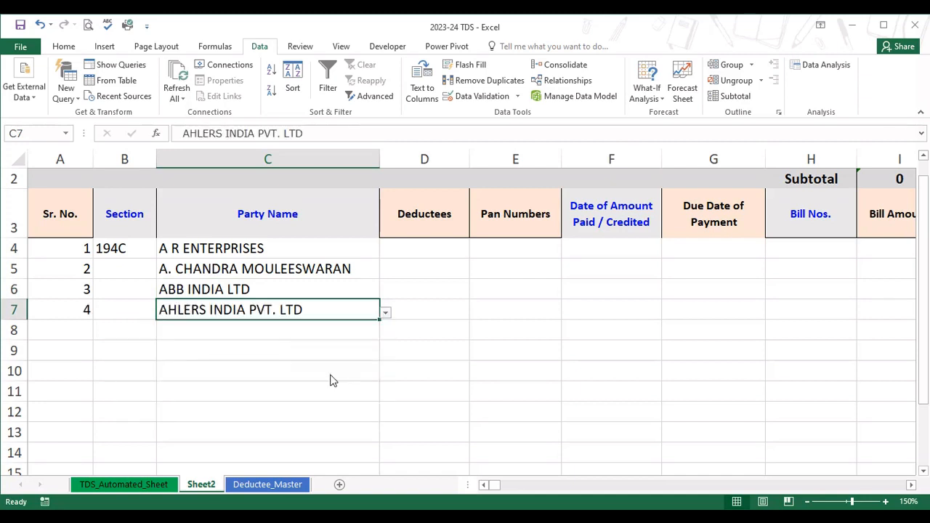
pyautogui.click(357, 336)
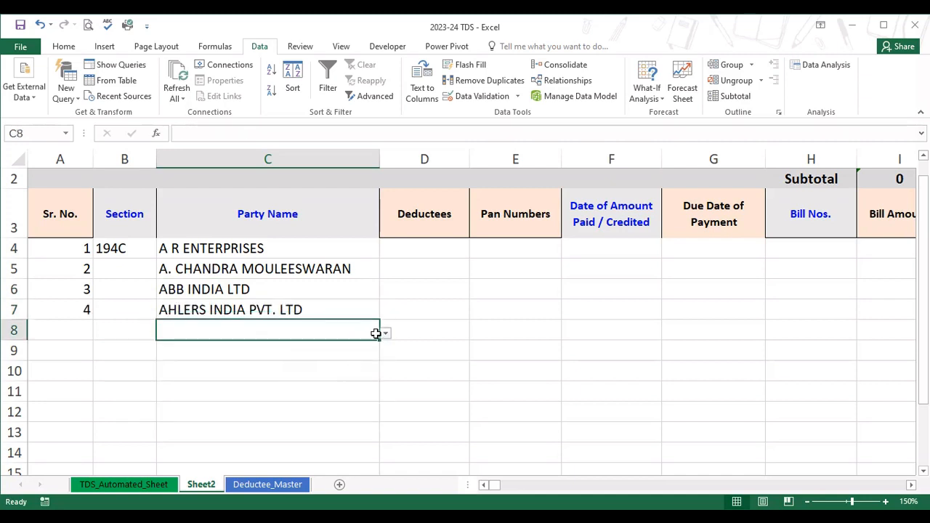
pyautogui.click(385, 333)
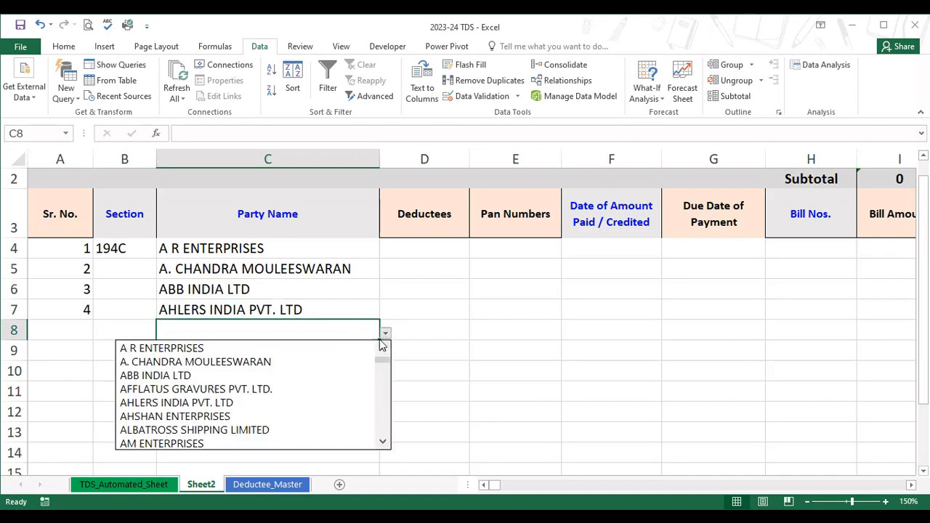
pyautogui.click(333, 418)
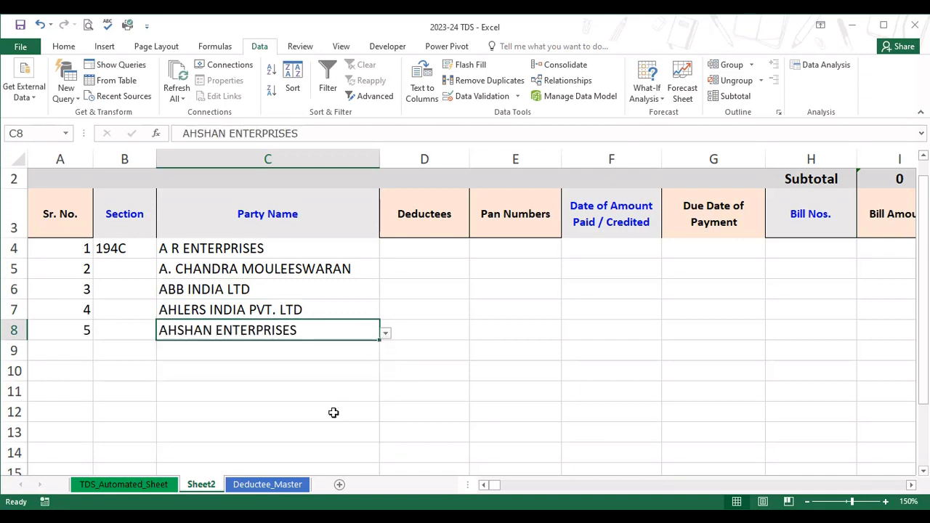
# Step: Choose AM ENTERPRISES as the party in C9 and AFFLATUS GRAVURES PVT. LTD. in C10 from their drop-down lists
pyautogui.click(359, 356)
pyautogui.click(384, 354)
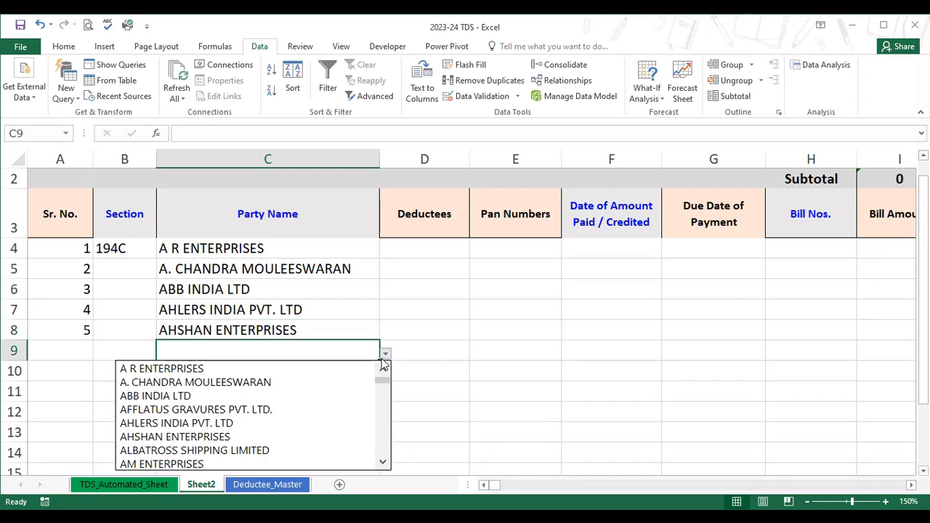
pyautogui.click(341, 463)
pyautogui.click(340, 459)
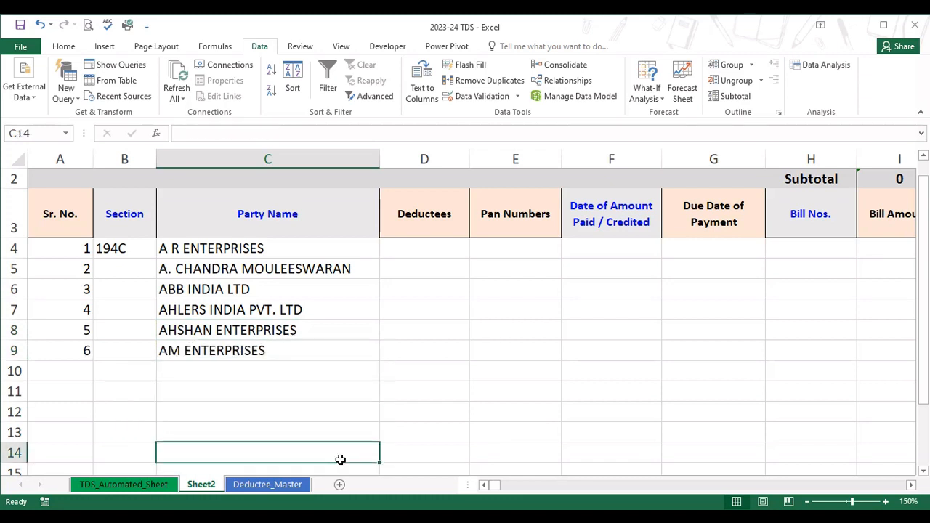
pyautogui.click(345, 375)
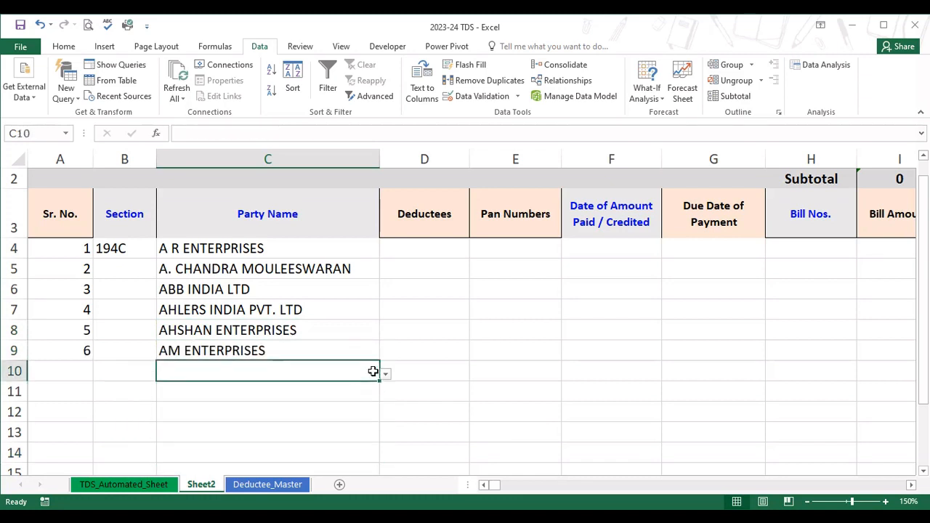
pyautogui.click(386, 375)
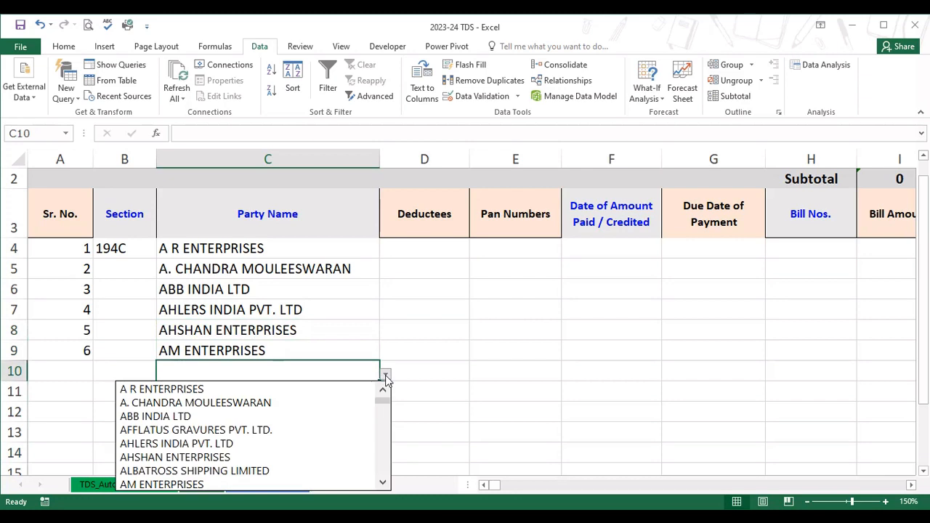
pyautogui.click(333, 435)
# Step: Choose A R ENTERPRISES as the party in C11 and AHSHAN ENTERPRISES in C12 from their drop-down lists
pyautogui.click(339, 394)
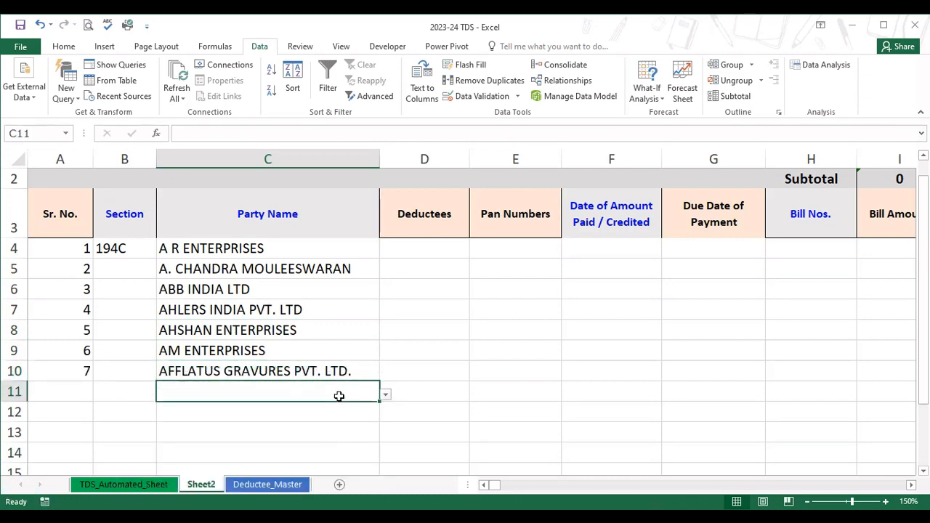
pyautogui.click(381, 393)
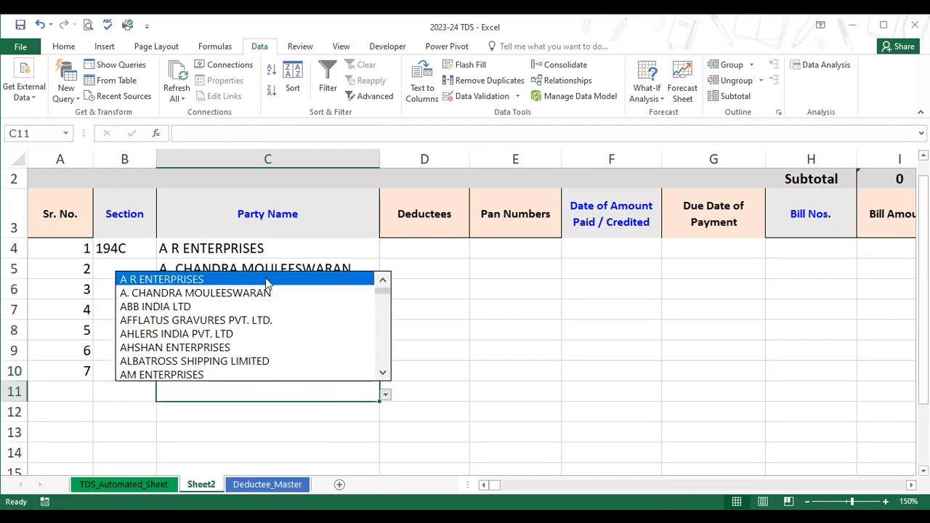
pyautogui.click(265, 279)
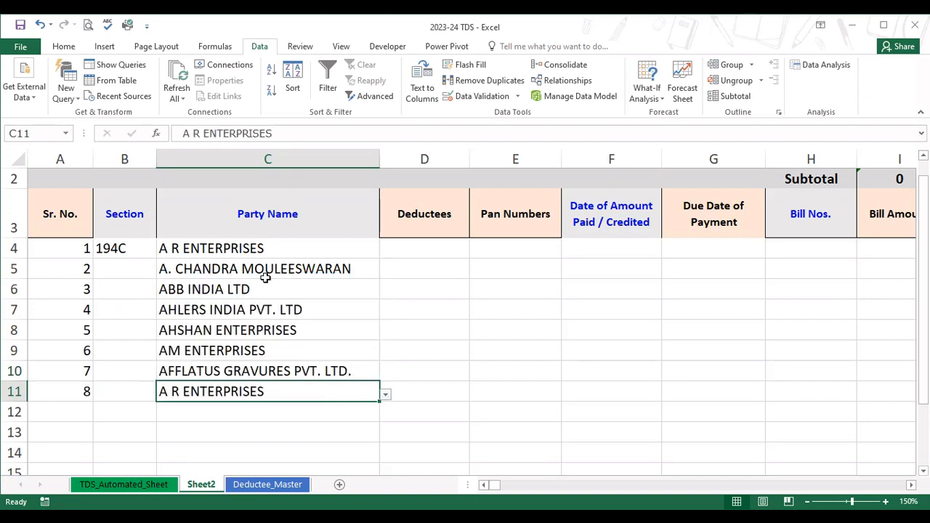
pyautogui.click(286, 416)
pyautogui.click(385, 416)
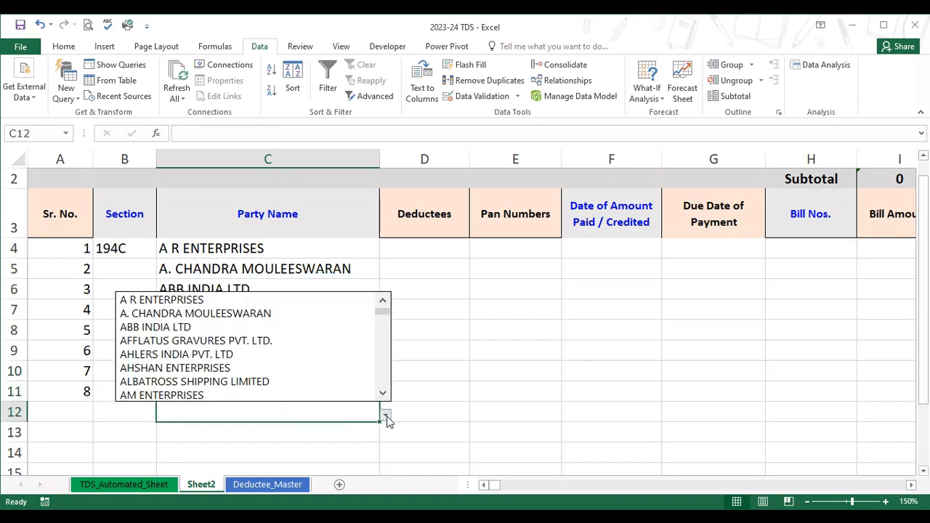
pyautogui.click(289, 370)
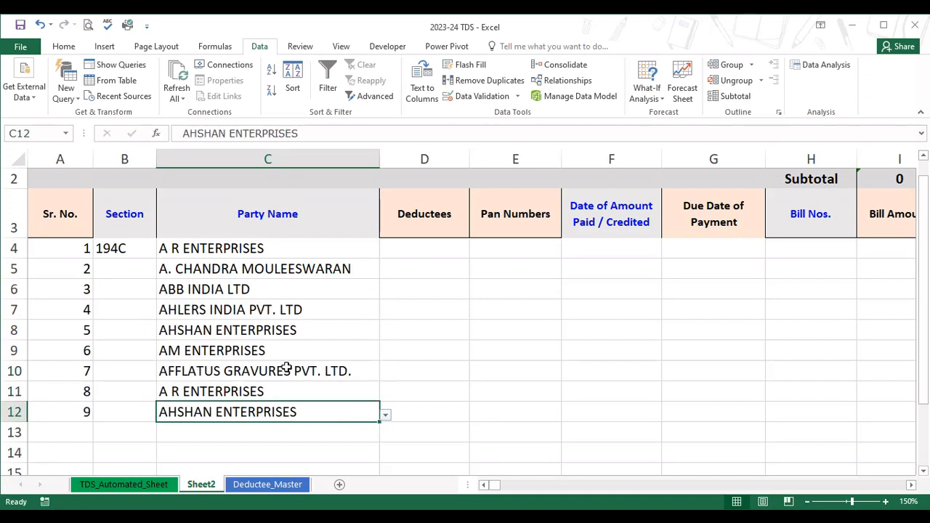
# Step: Copy the party name from C12 down into C13 and clear C13 again
pyautogui.press('Down')
pyautogui.hotkey('ctrl', 'd')
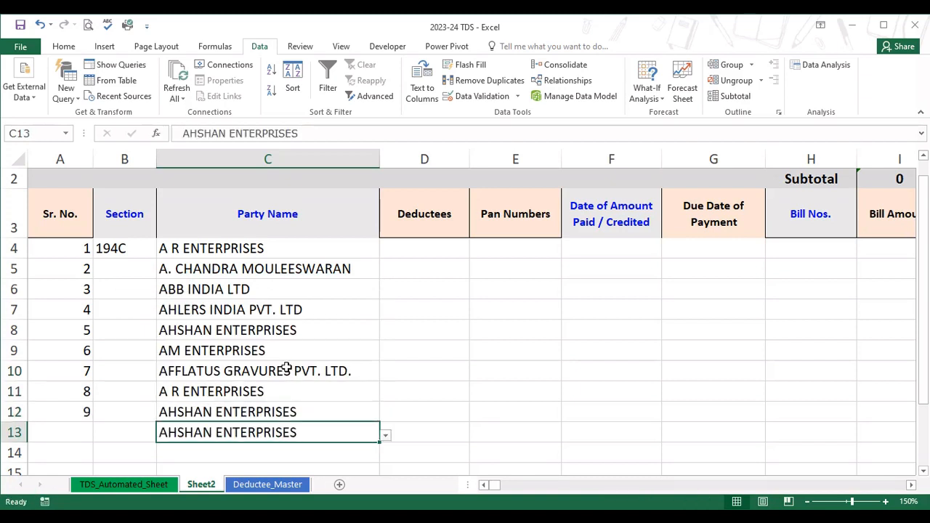
pyautogui.press('Left')
pyautogui.press('Left')
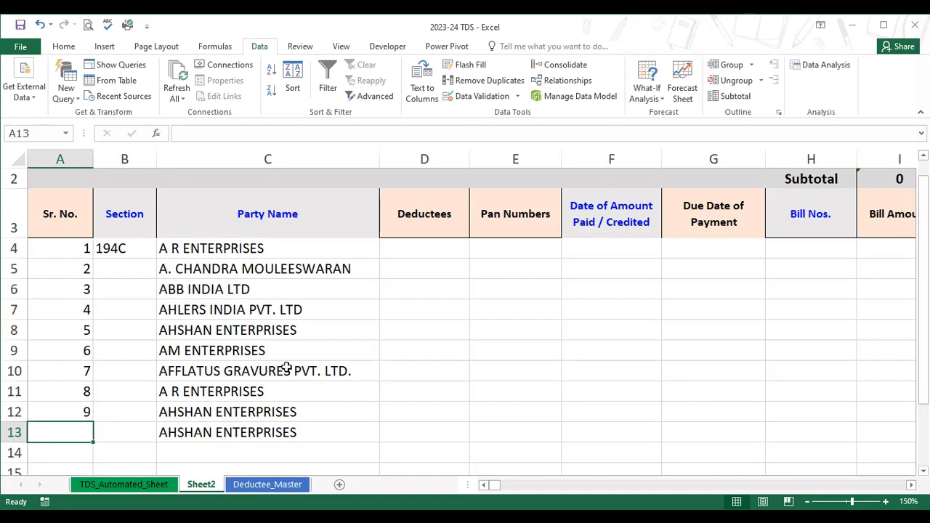
pyautogui.press('Right')
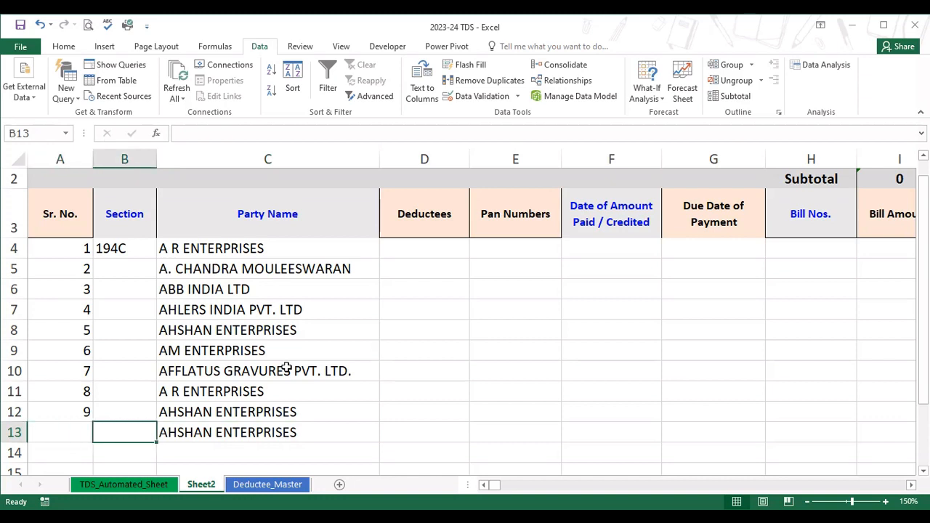
pyautogui.press('Right')
pyautogui.press('Delete')
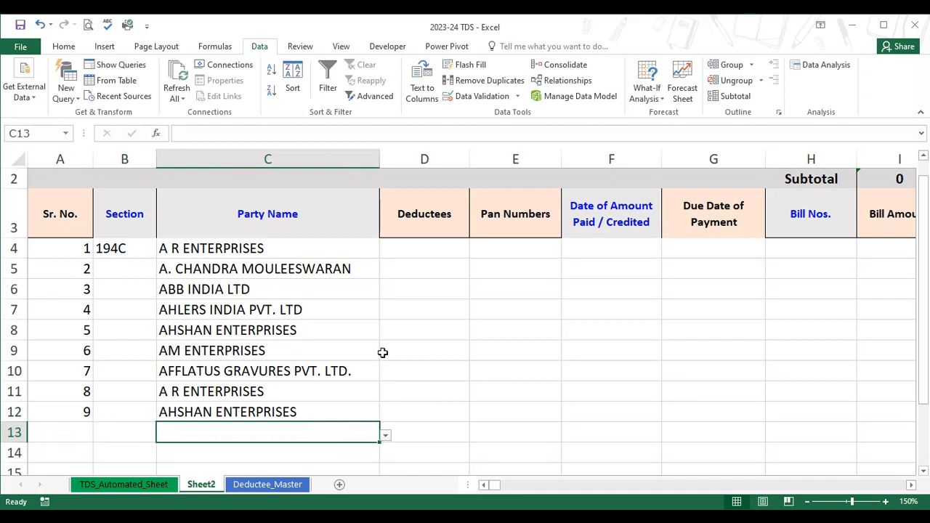
pyautogui.click(426, 252)
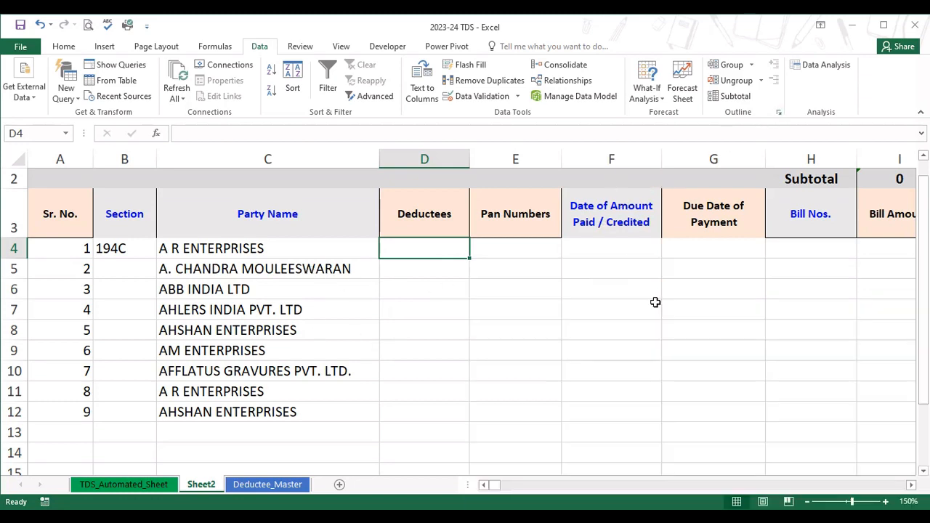
pyautogui.hotkey('alt', 'Tab')
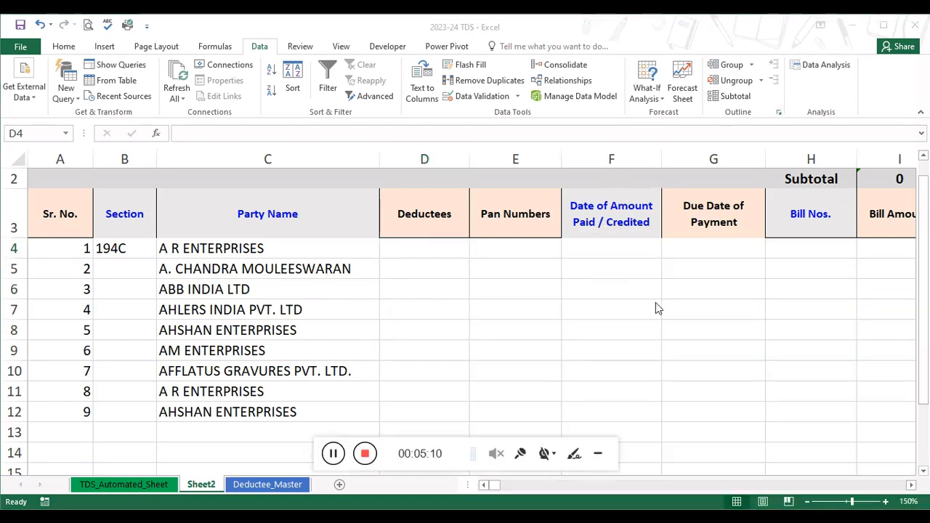
pyautogui.click(367, 455)
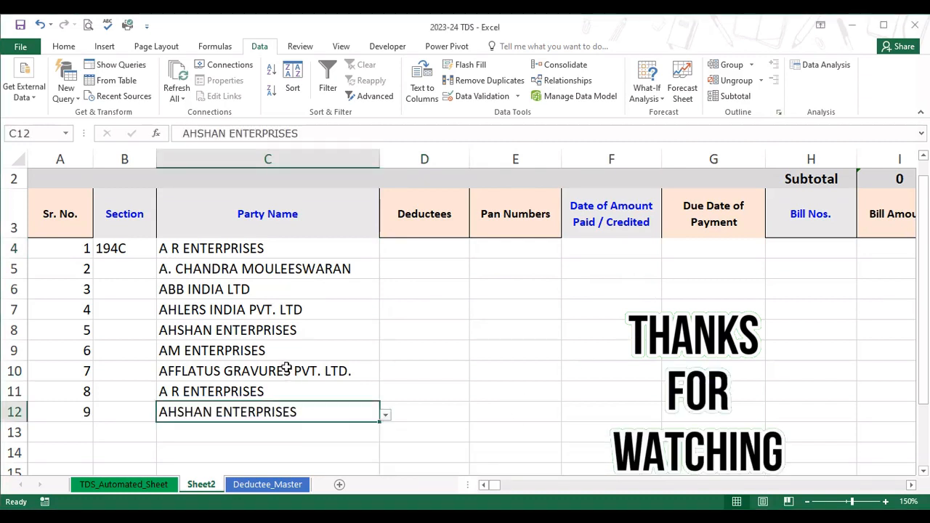
pyautogui.press('Return')
pyautogui.hotkey('ctrl', 'd')
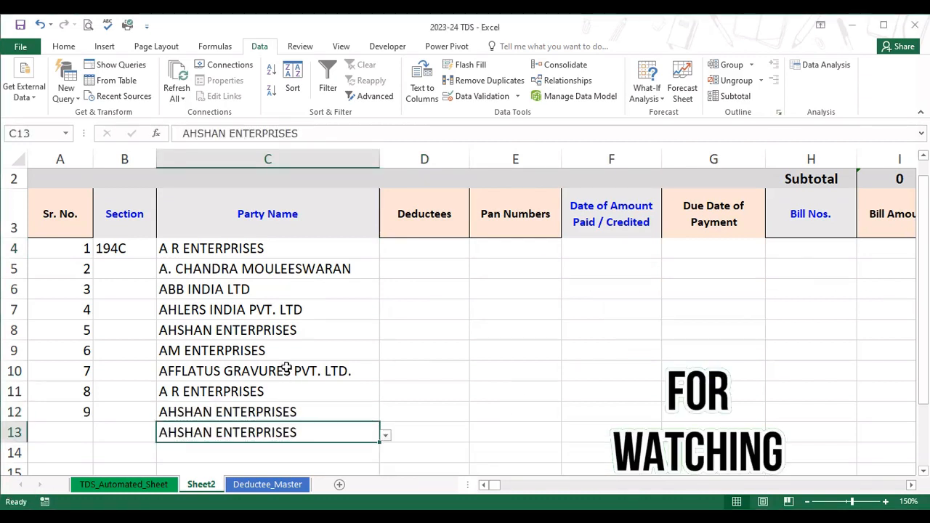